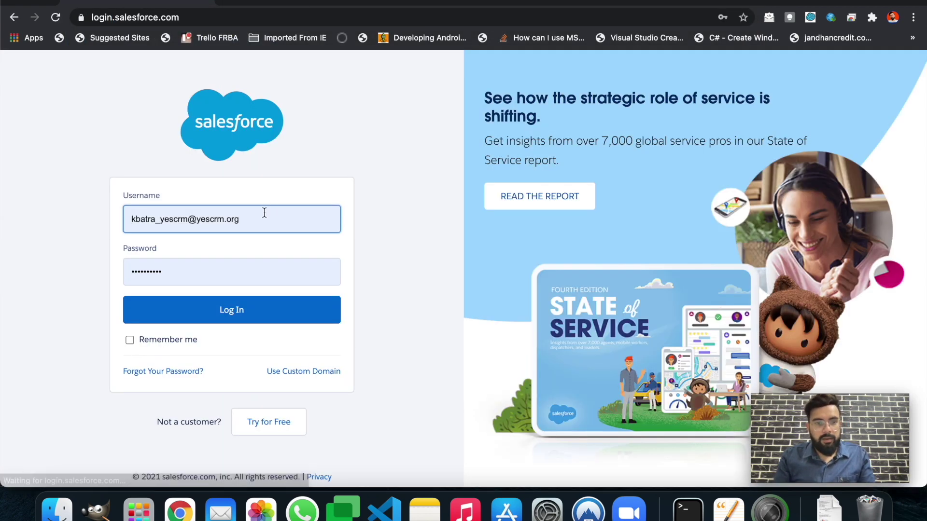
Replace the username with the saved developer login from autofill and log in
triple_click(264, 212)
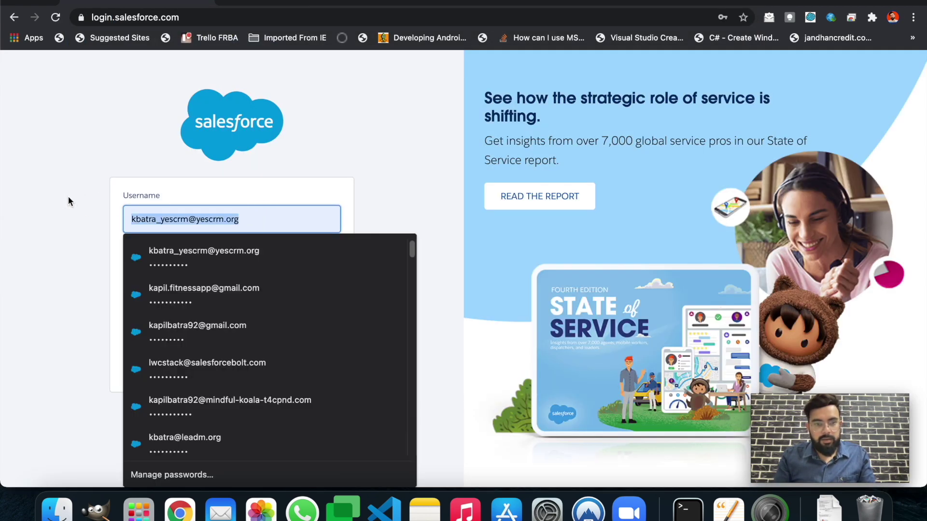
key("BackSpace")
type("kapilba")
key("Down")
key("Return")
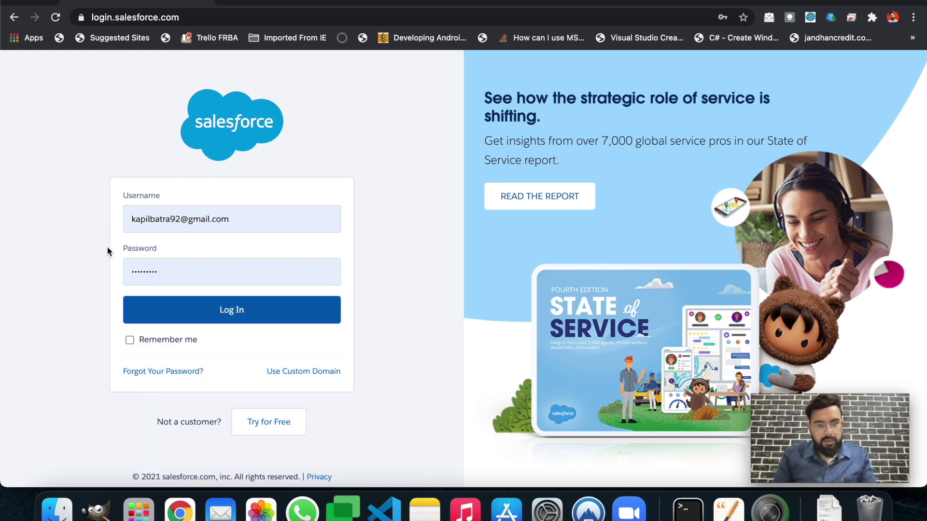
left_click(211, 315)
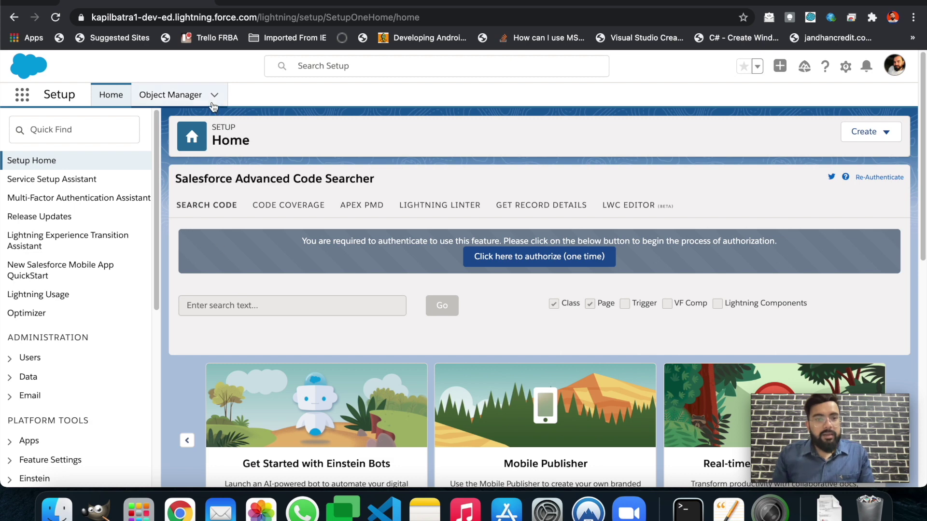
In Object Manager, create a custom object labelled and plural-labelled 'Dynamic Form Object' and save it
left_click(179, 100)
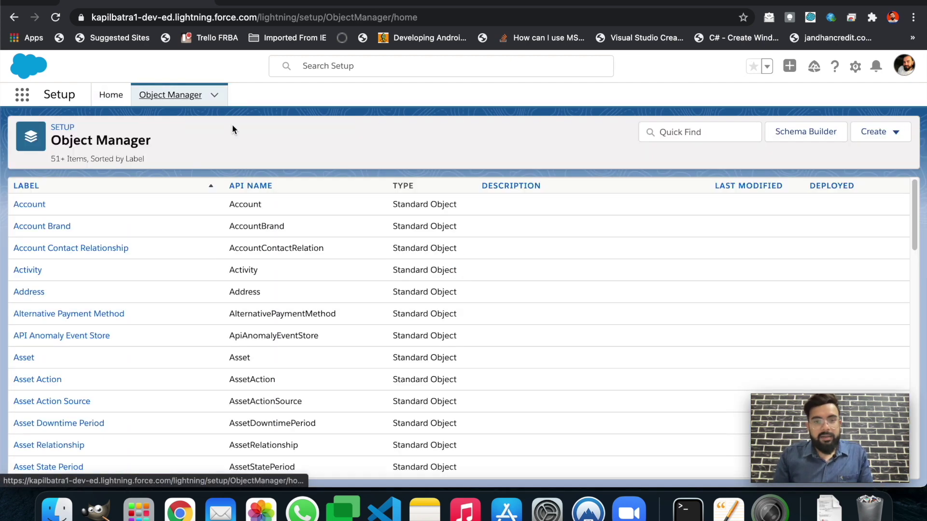
left_click(876, 132)
left_click(810, 168)
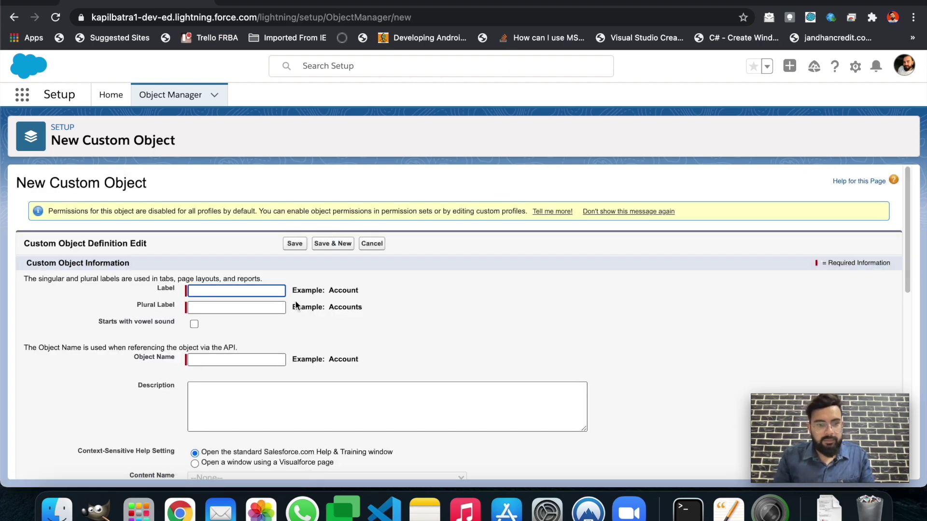
type("Dynamic")
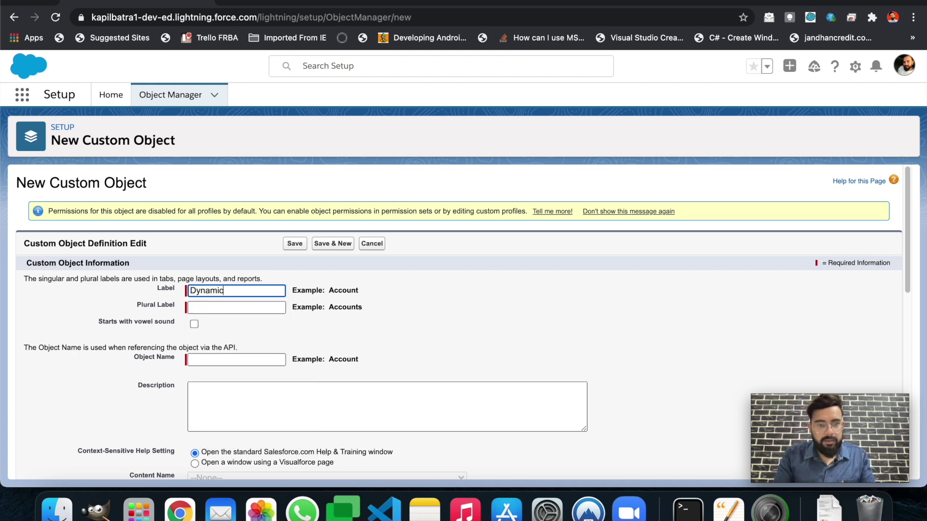
type(" Form")
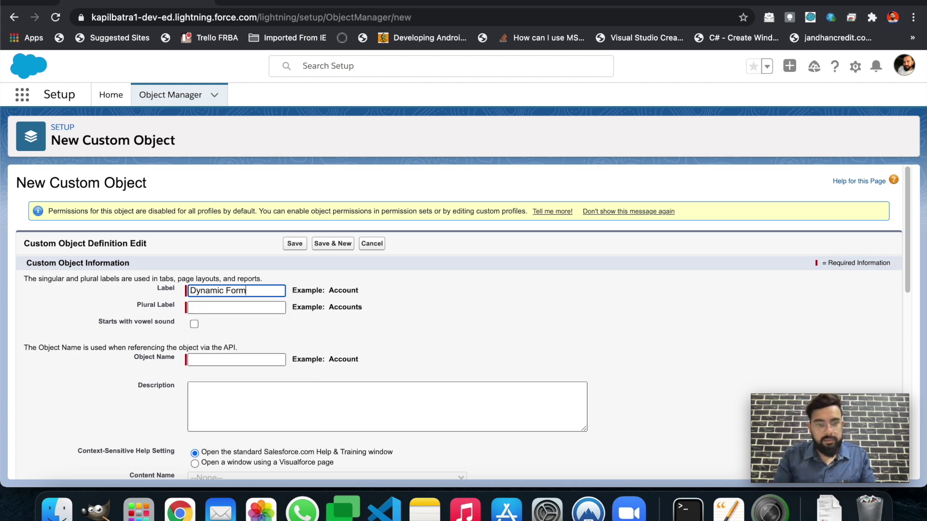
type(" Object")
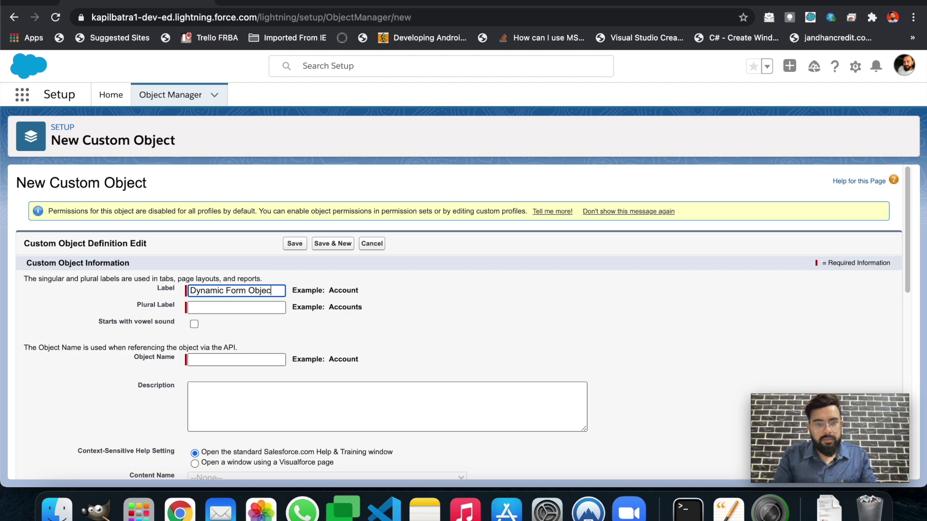
key("Tab")
type("D")
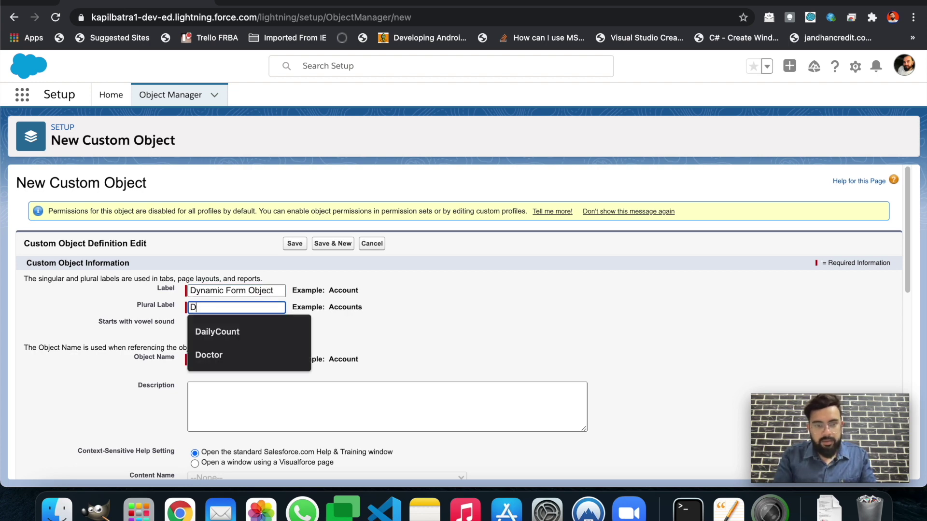
type("ynamic Form")
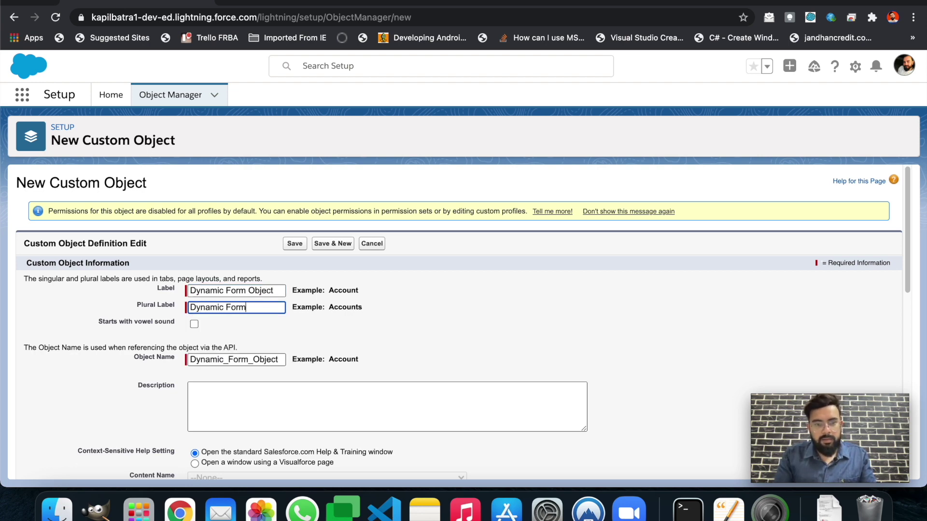
type(" Object")
scroll(474, 368, "down", 20)
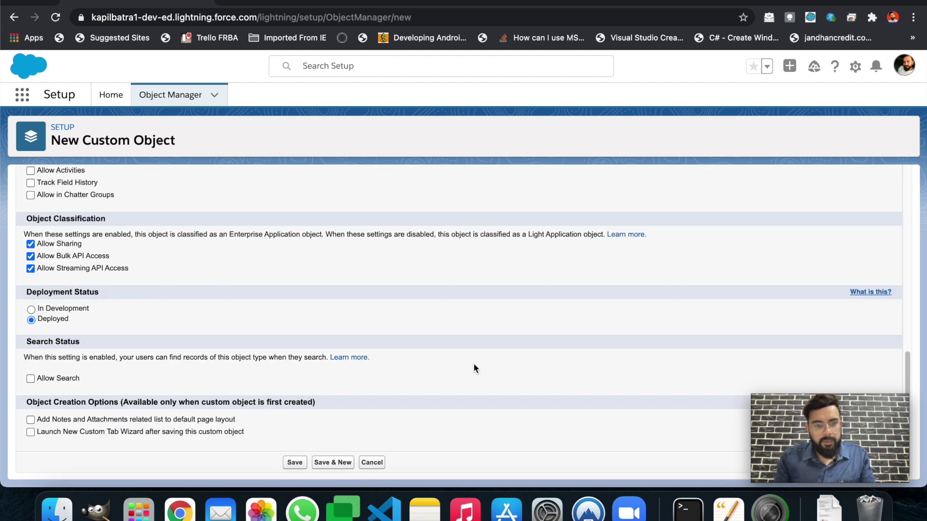
scroll(356, 321, "up", 20)
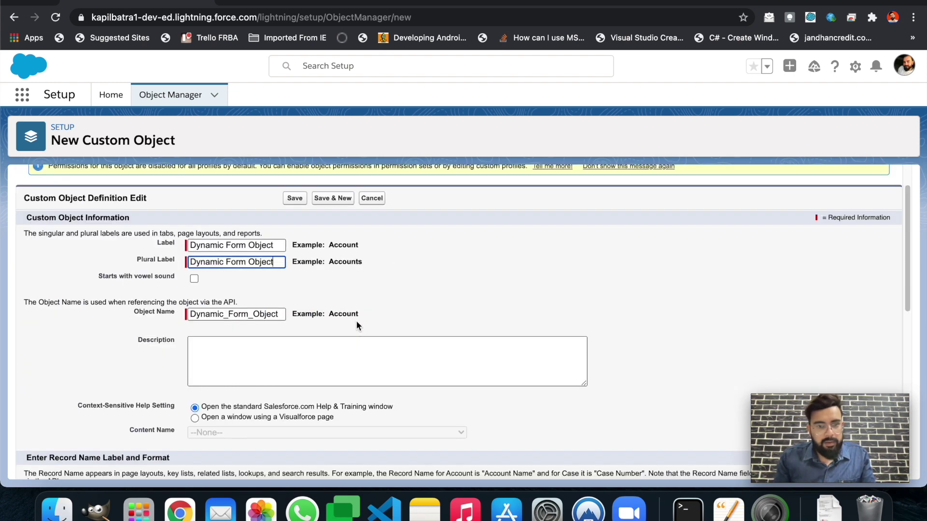
scroll(345, 322, "down", 20)
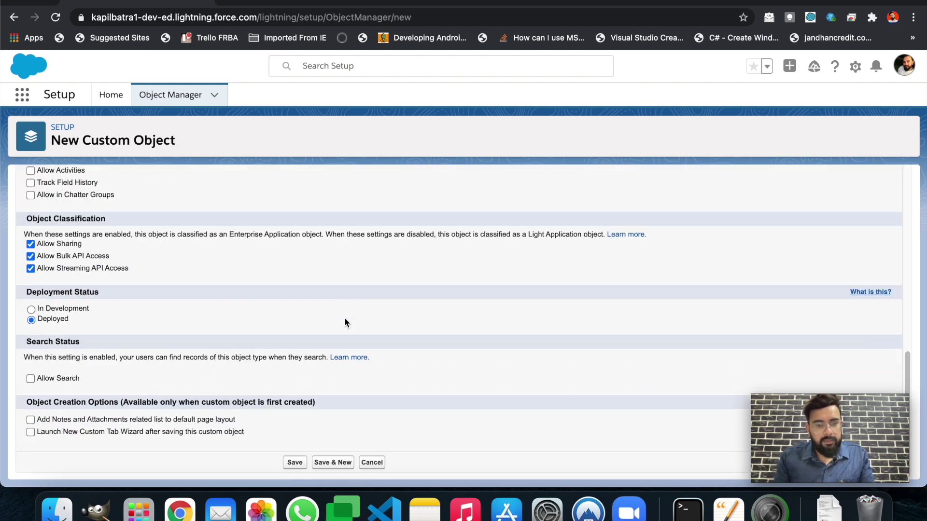
left_click(298, 462)
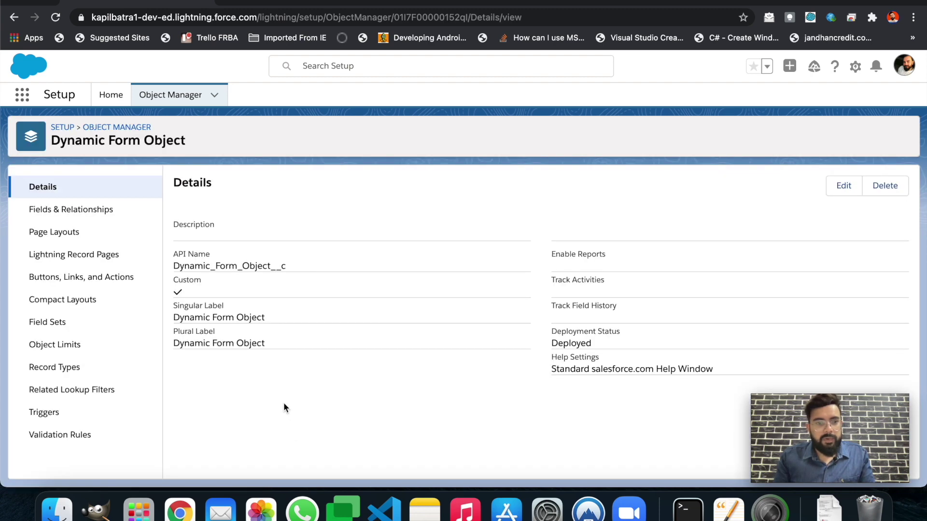
Start a new field in Dynamic Form Object's Fields & Relationships with the Checkbox data type
left_click(112, 216)
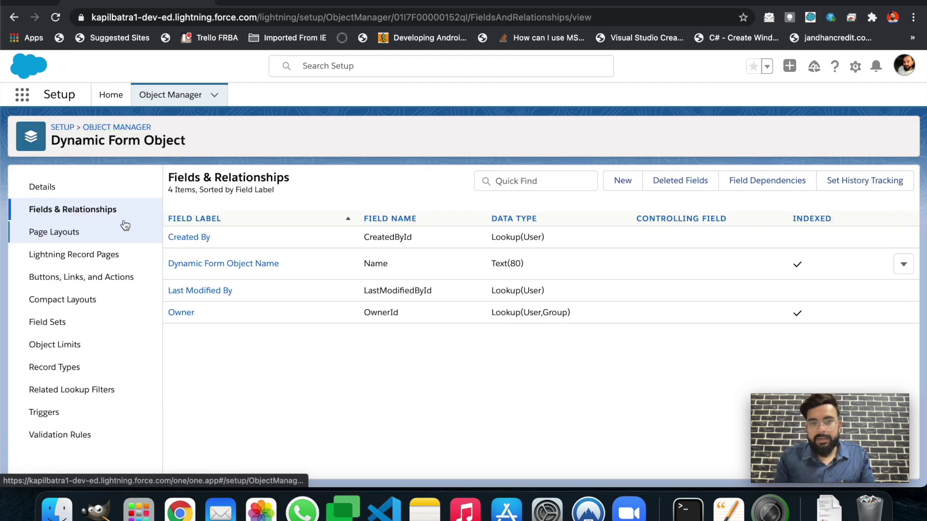
left_click(624, 184)
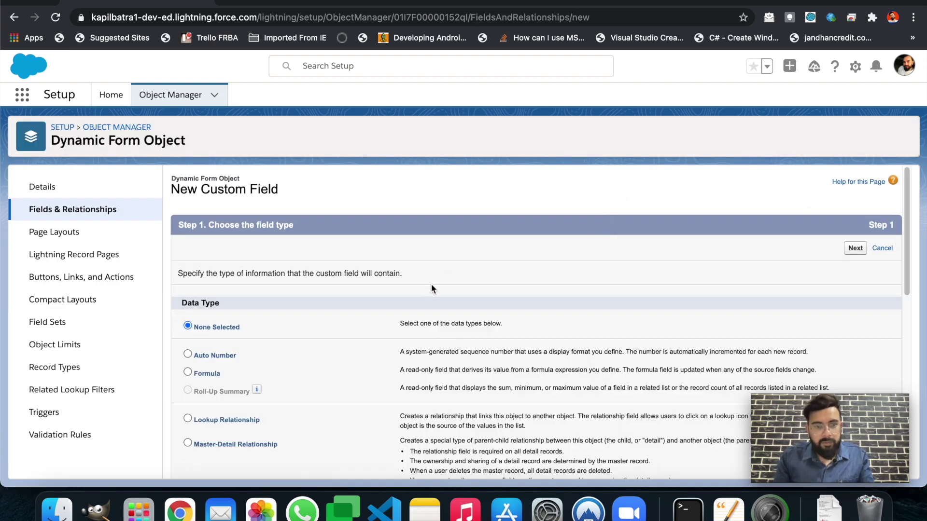
scroll(393, 280, "down", 10)
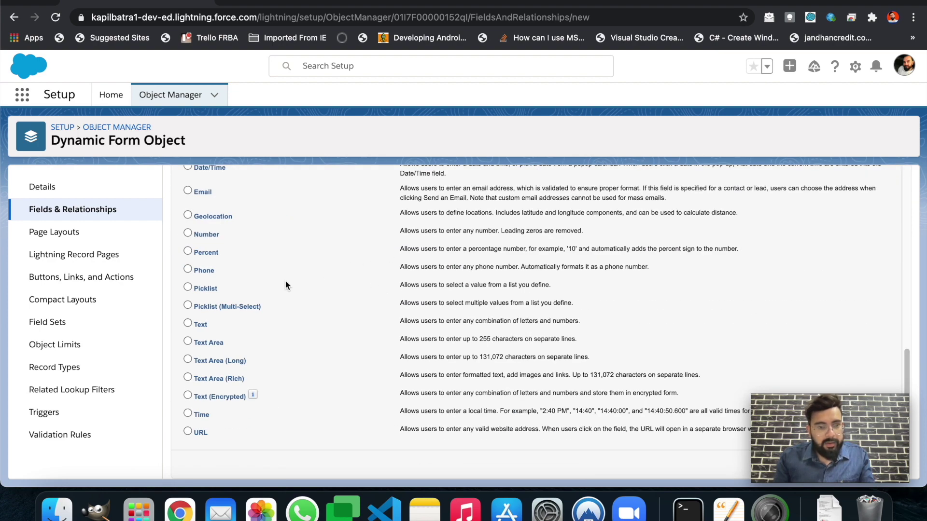
scroll(253, 301, "up", 10)
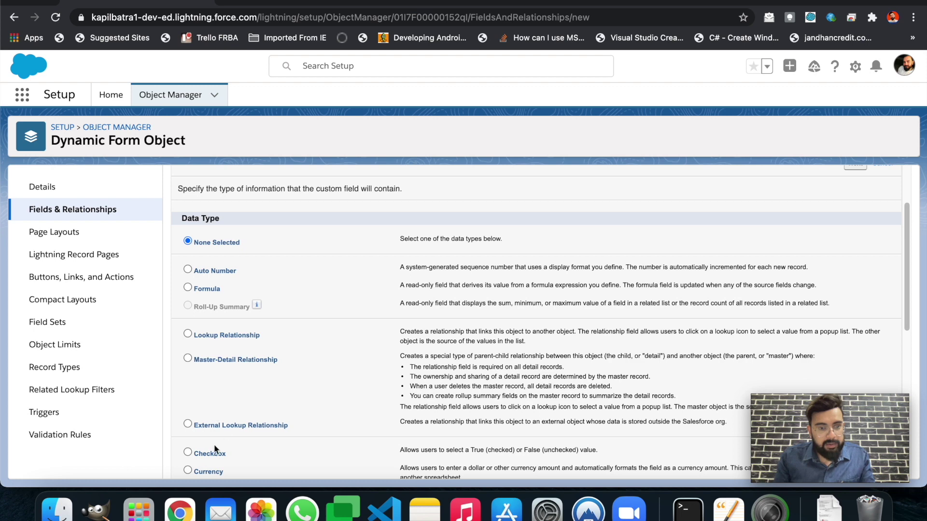
scroll(425, 375, "down", 5)
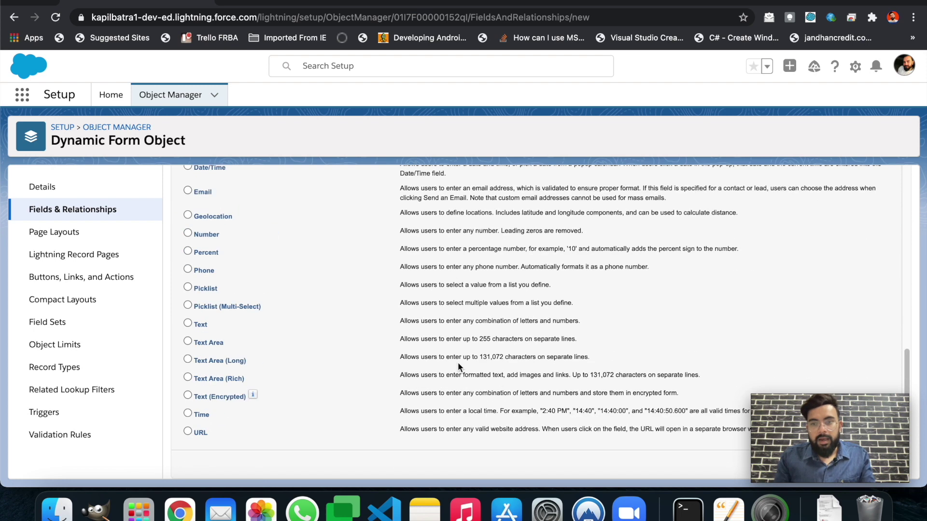
scroll(442, 367, "up", 10)
left_click(847, 254)
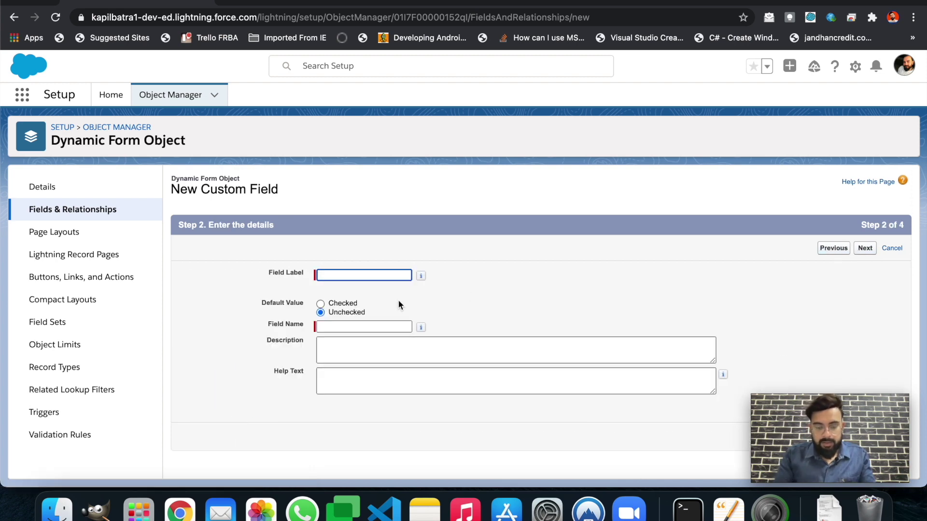
Label the checkbox field 'IsAvailable', make it visible to all profiles, and Save & New
key("Down")
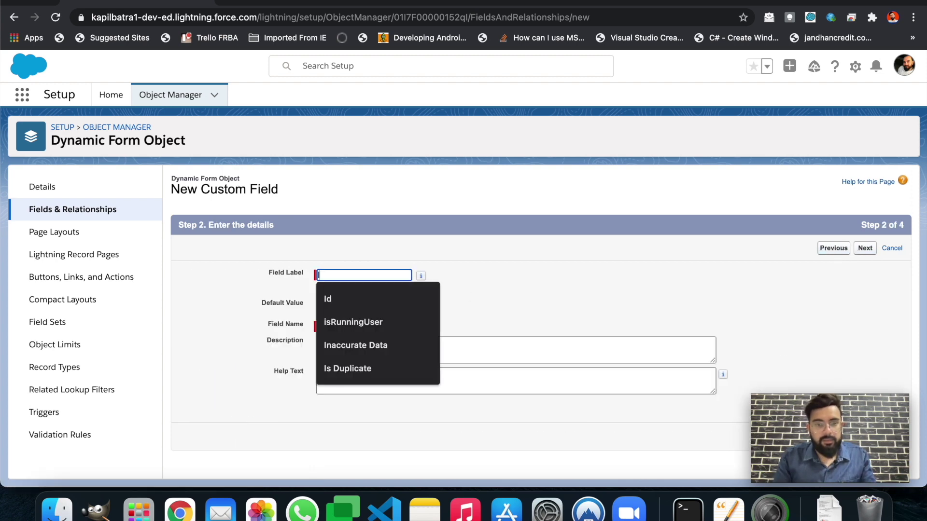
type("IsAvailable")
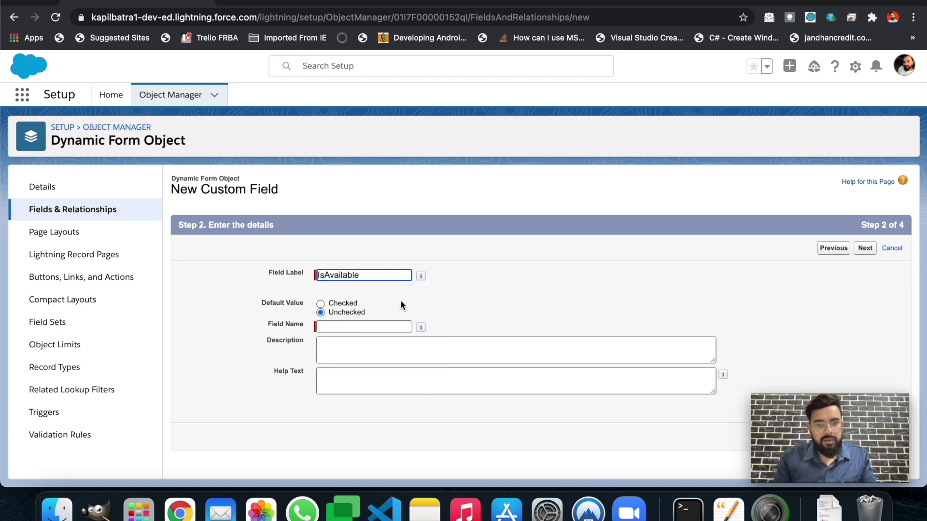
key("Tab")
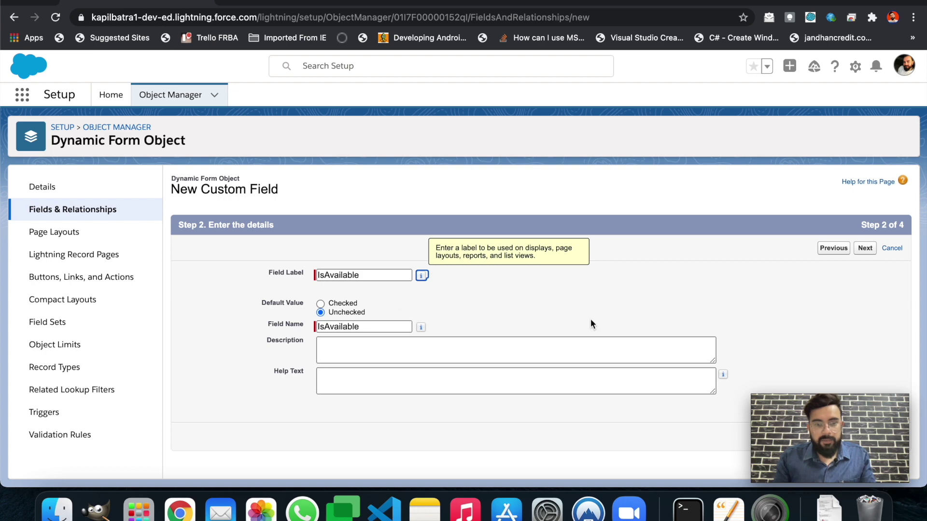
left_click(864, 248)
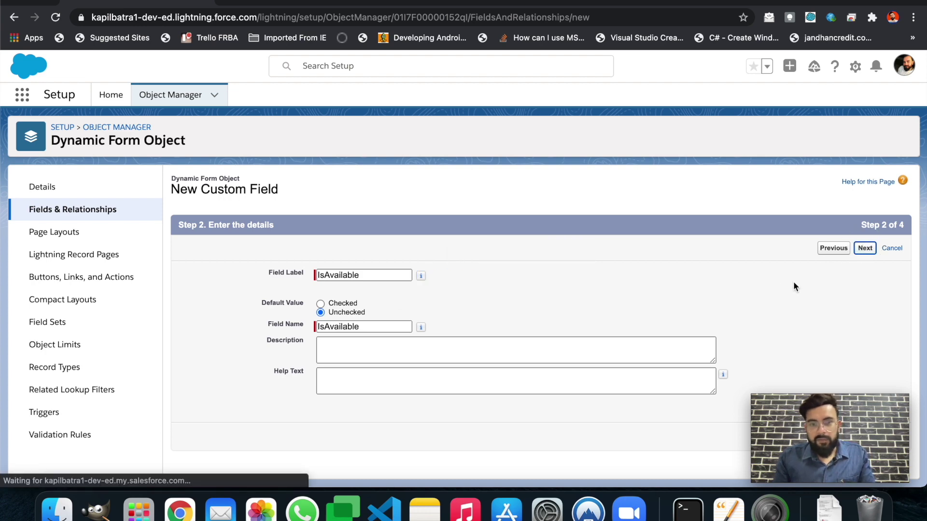
left_click(652, 356)
left_click(854, 249)
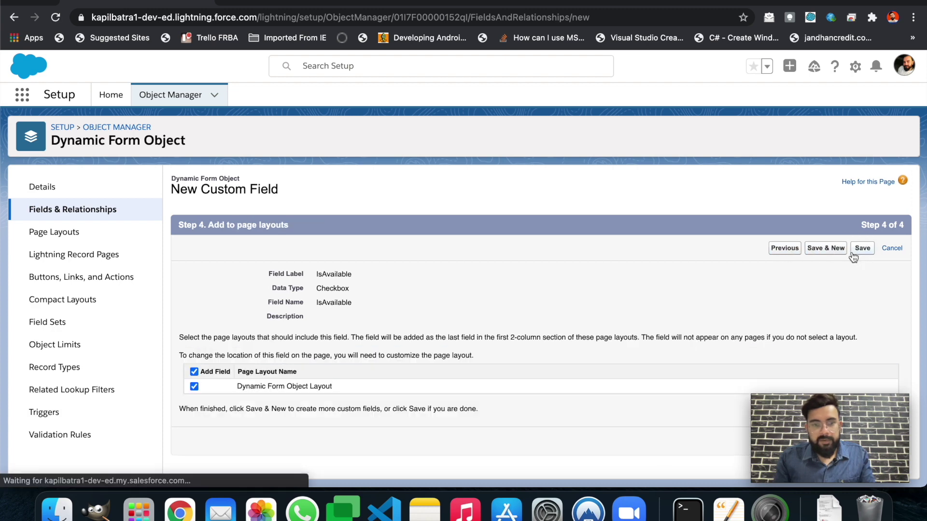
left_click(825, 249)
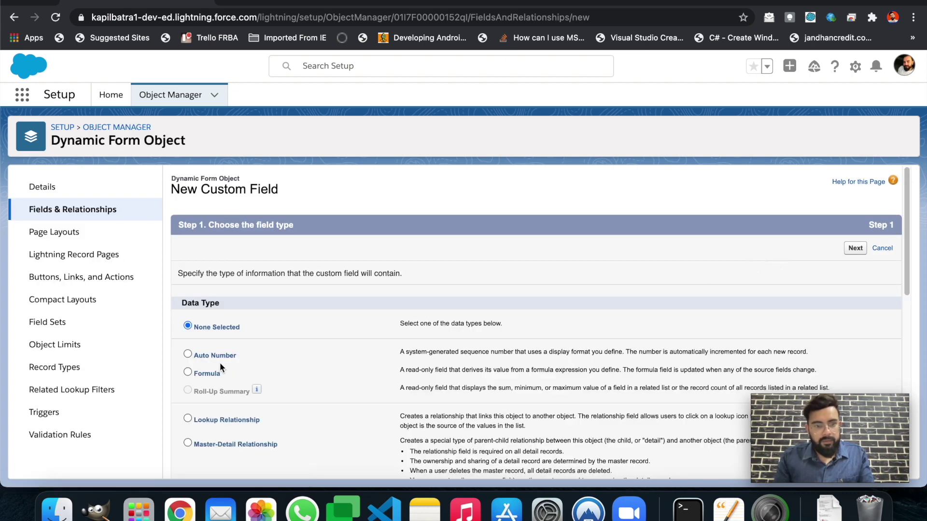
Choose the Text data type for the next custom field
scroll(327, 381, "down", 5)
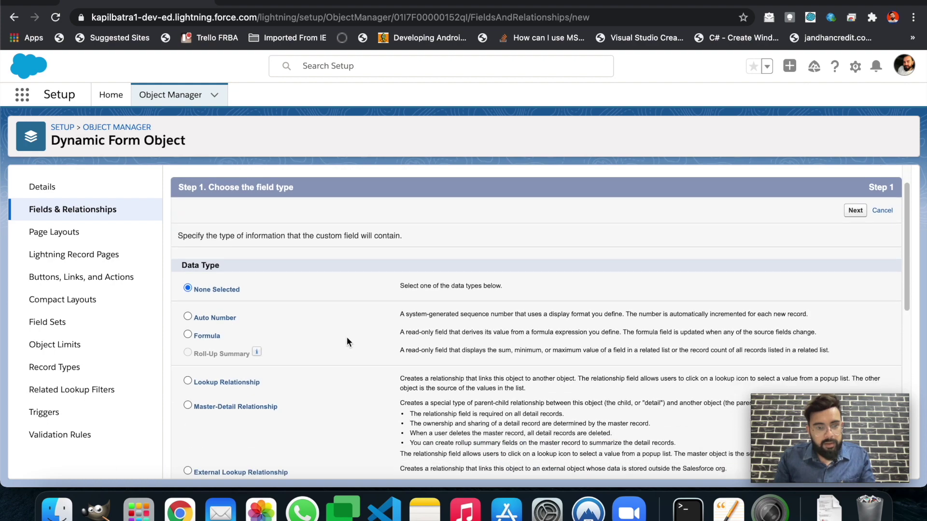
scroll(350, 334, "down", 3)
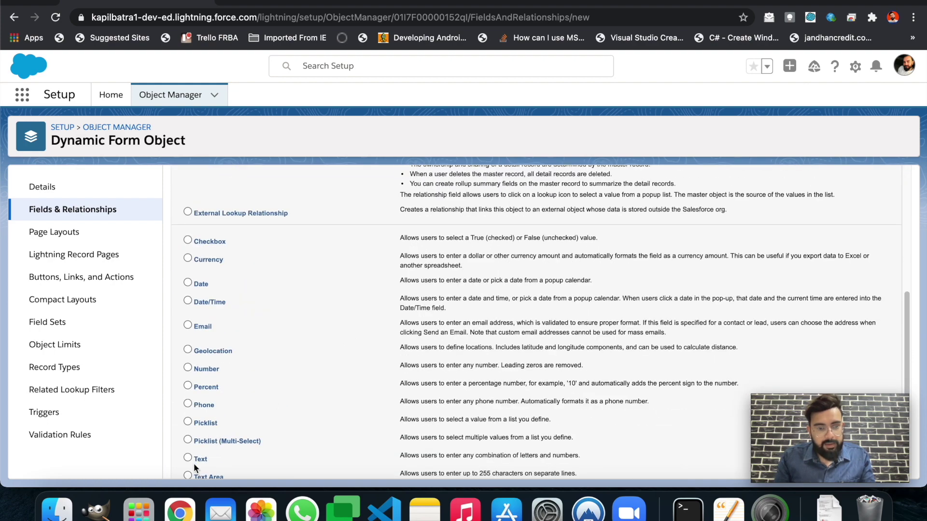
scroll(589, 296, "up", 8)
left_click(852, 256)
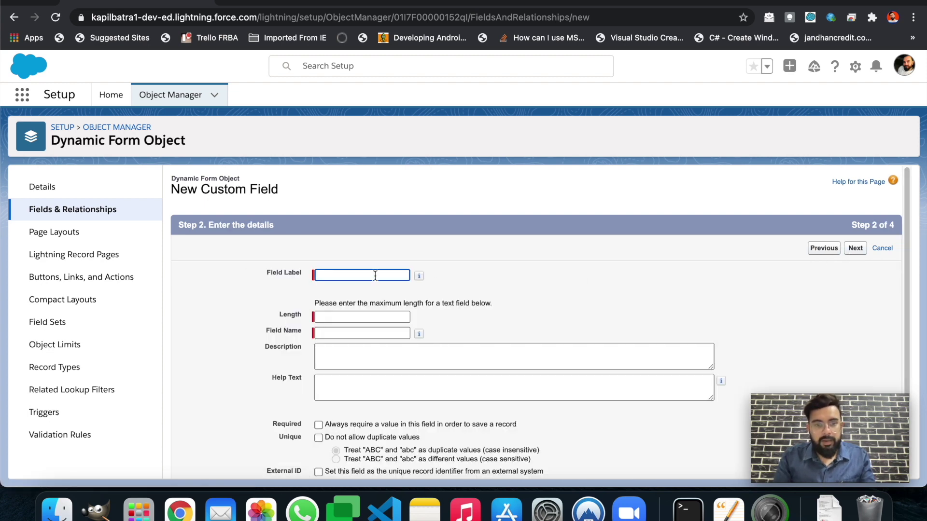
Label the field 'Text Field 1' with length 255, keep default visibility, and Save & New
type("Tes")
key("BackSpace")
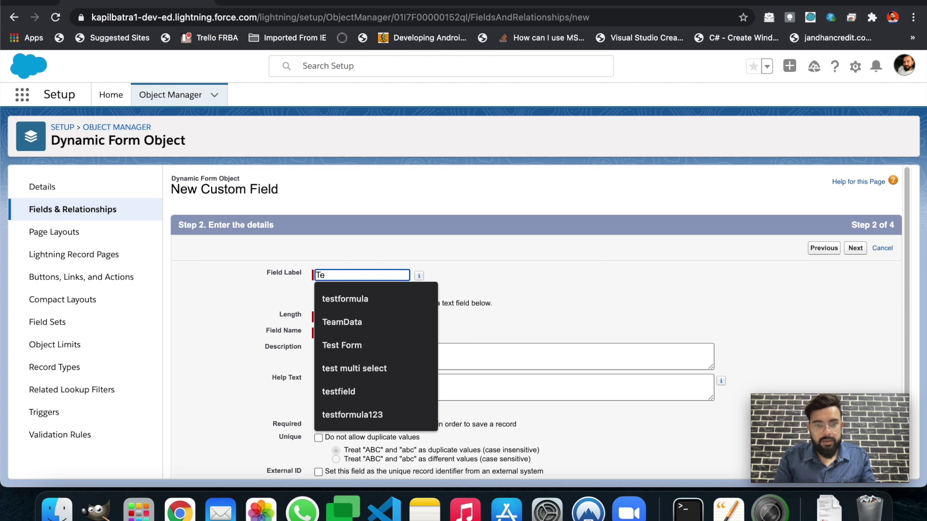
type("xt Field 1")
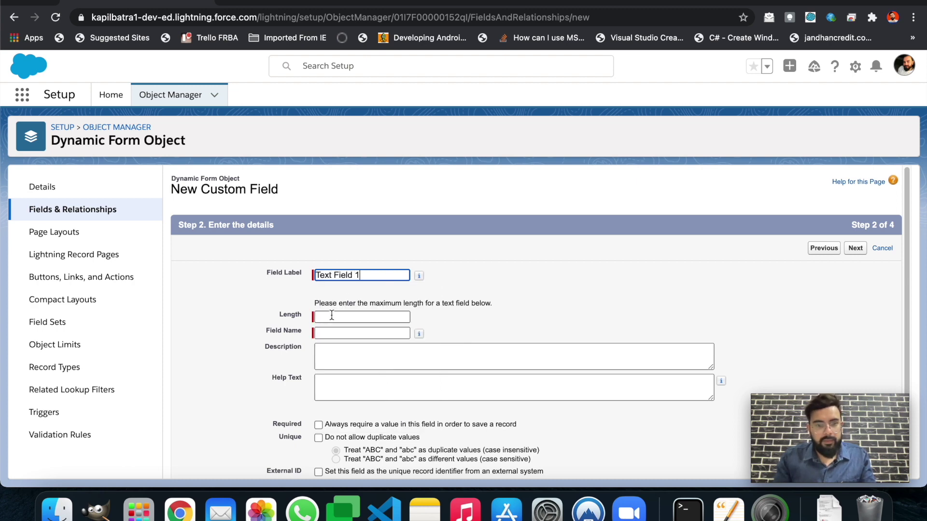
left_click(332, 316)
left_click(341, 344)
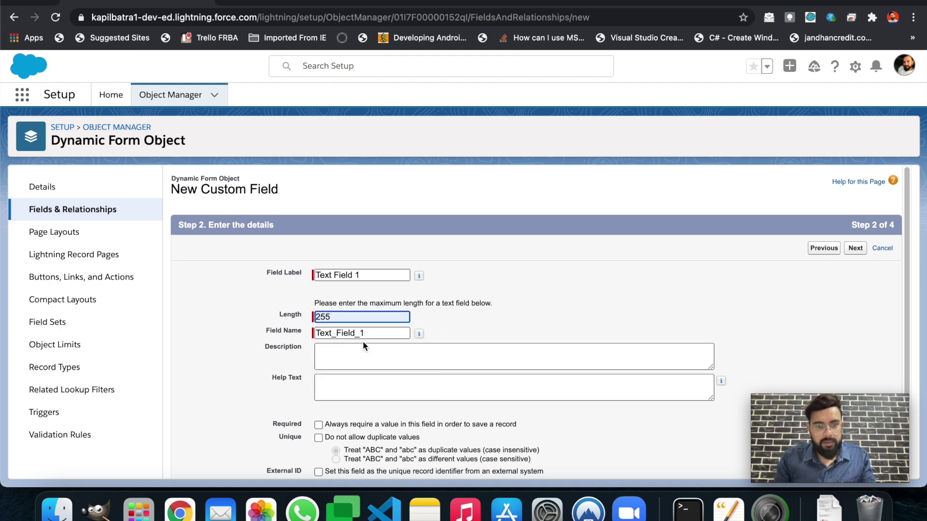
scroll(593, 332, "down", 3)
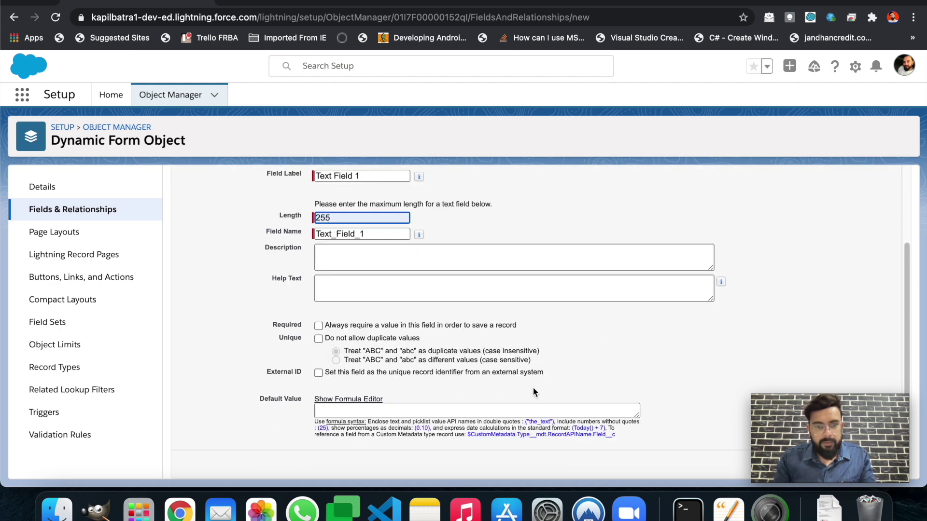
scroll(705, 308, "up", 3)
left_click(855, 249)
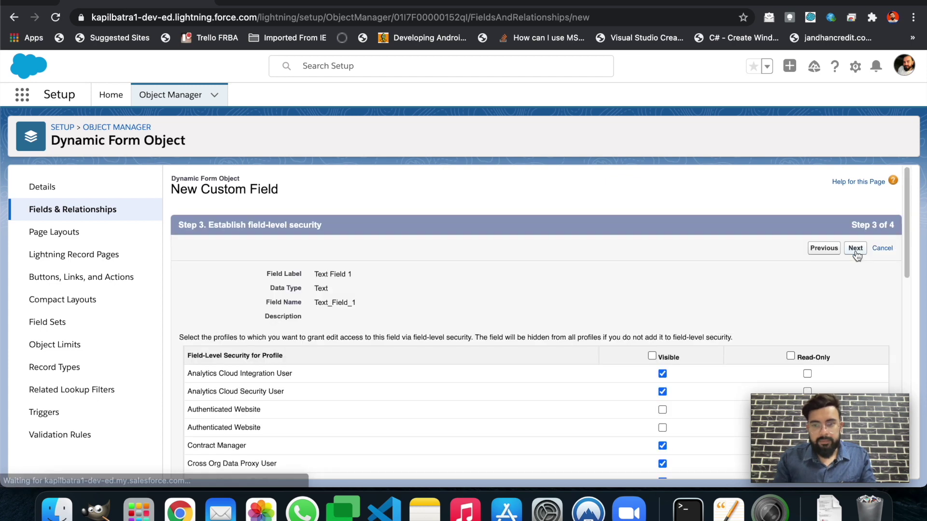
left_click(855, 250)
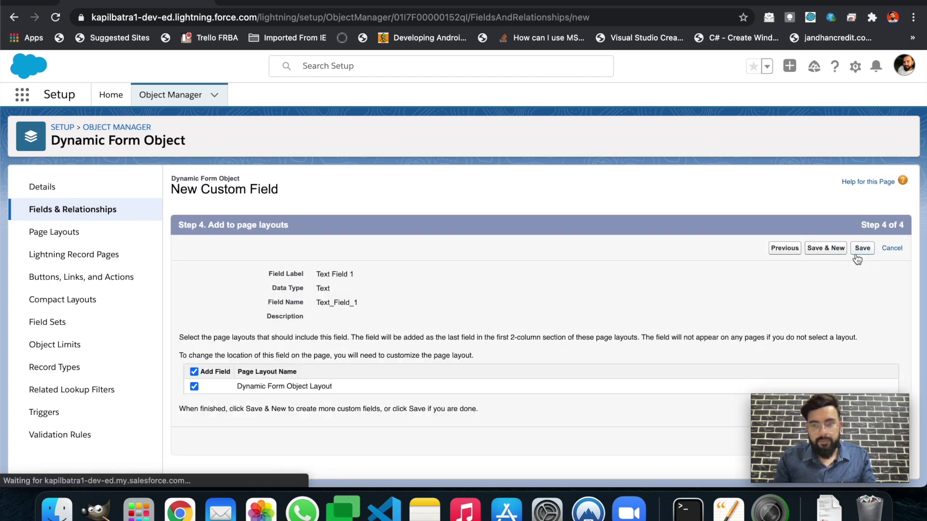
left_click(826, 248)
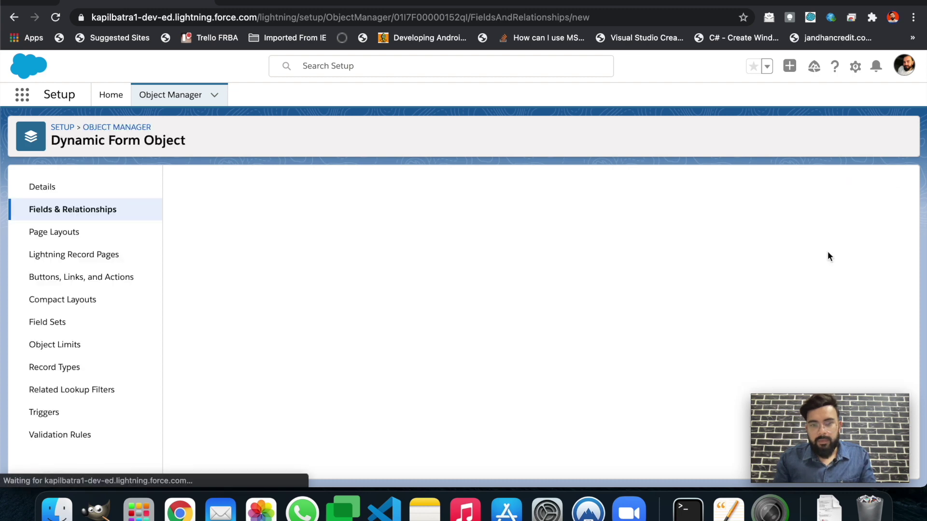
Choose the Text data type for the next custom field
scroll(244, 357, "down", 10)
left_click(187, 323)
scroll(749, 258, "up", 10)
left_click(847, 253)
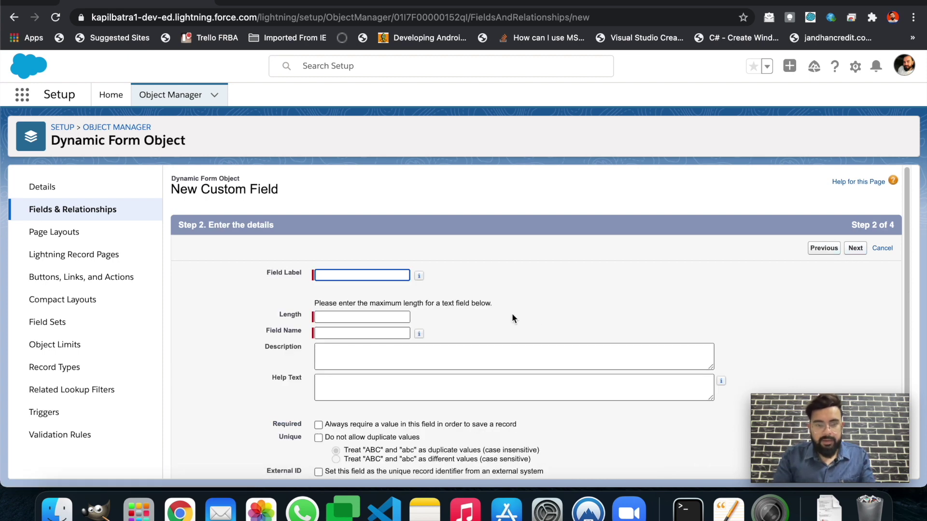
Label the field 'Text Field 2' with length 255, save it, and return to Setup Home
type("Text Field 2")
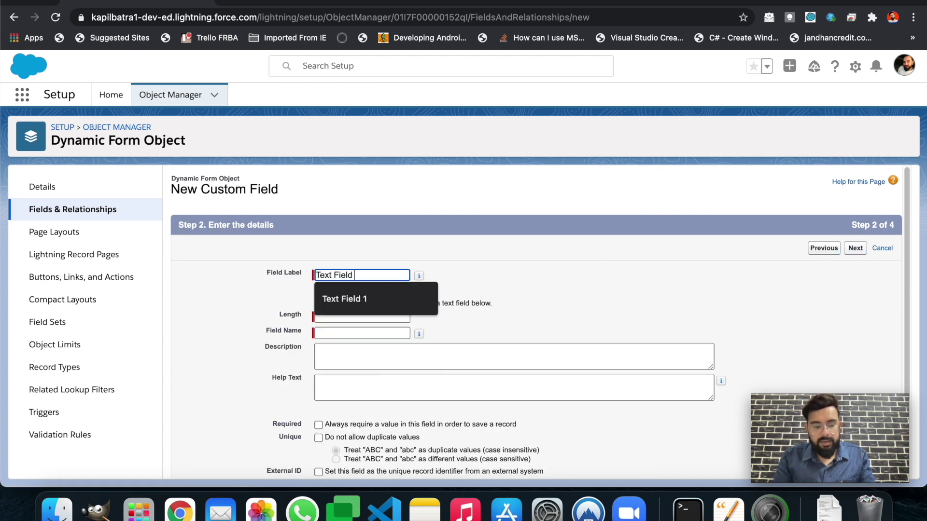
key("Tab")
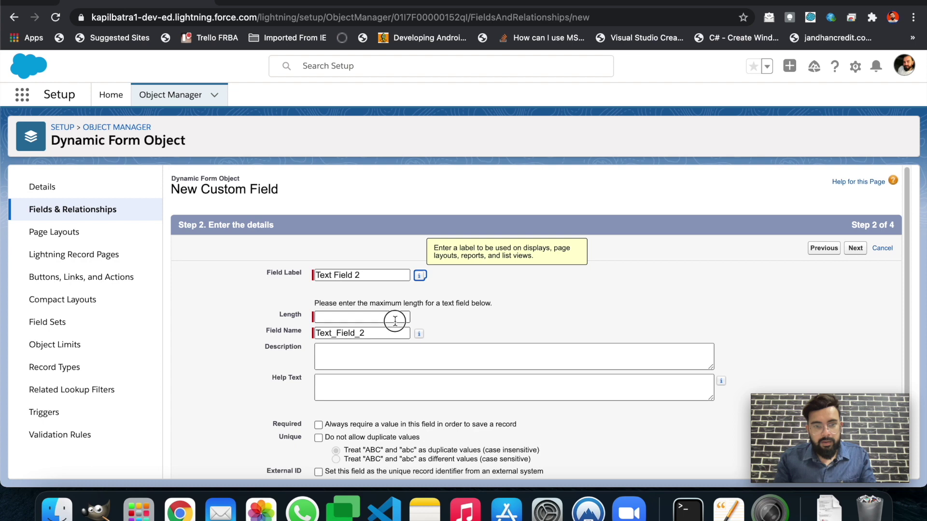
left_click(395, 317)
left_click(363, 337)
scroll(543, 316, "down", 2)
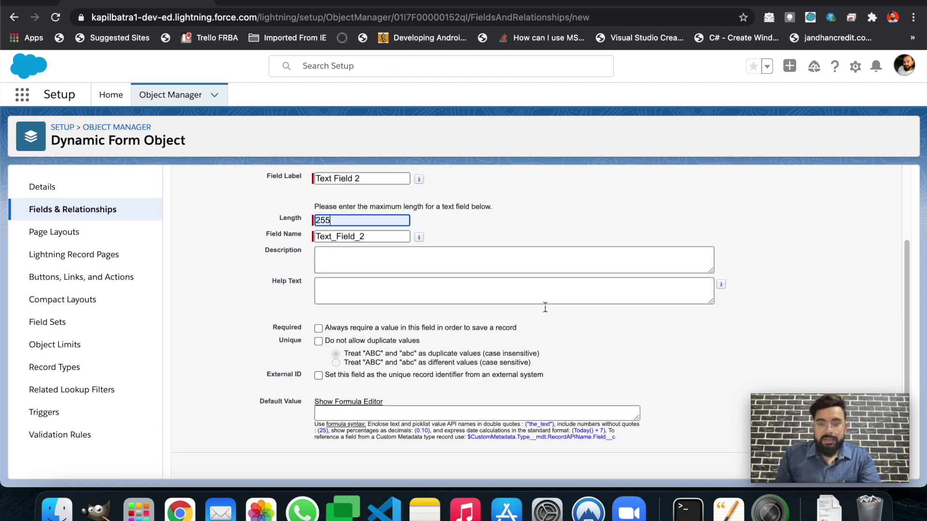
scroll(545, 309, "up", 2)
left_click(855, 249)
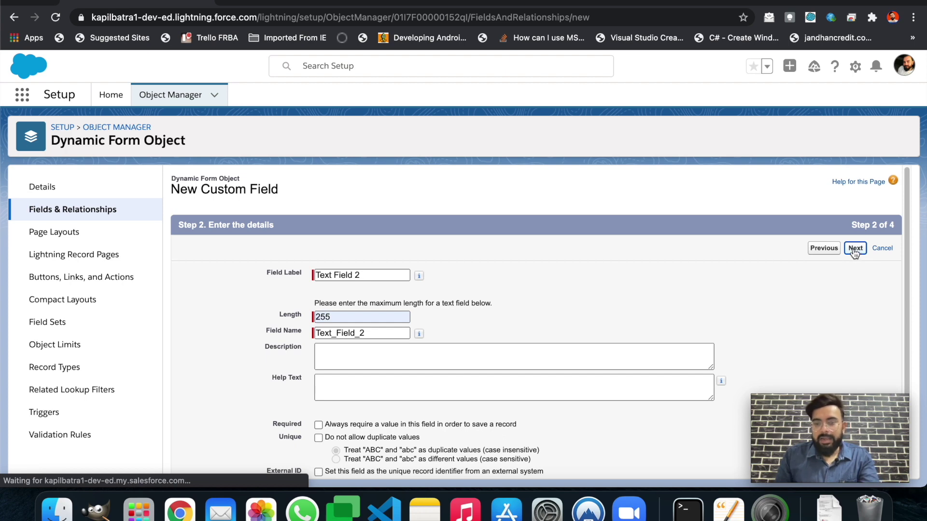
left_click(854, 248)
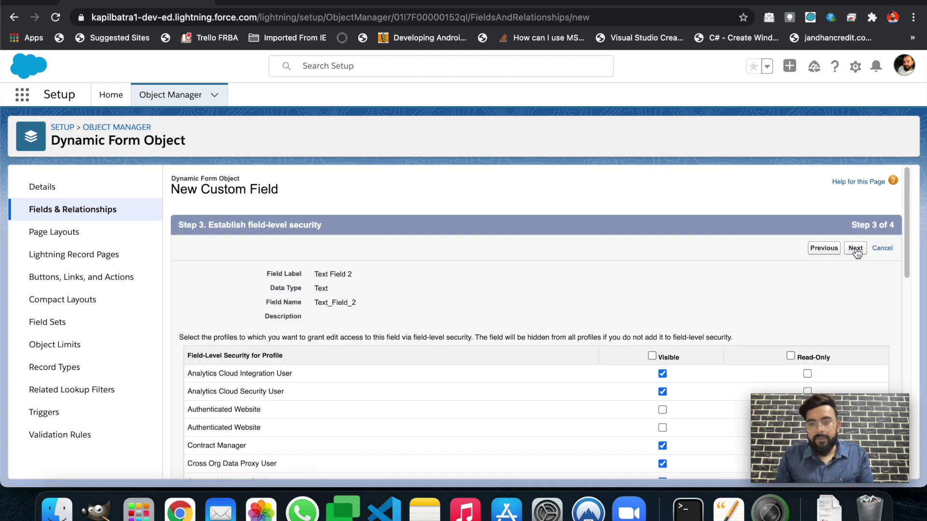
left_click(859, 250)
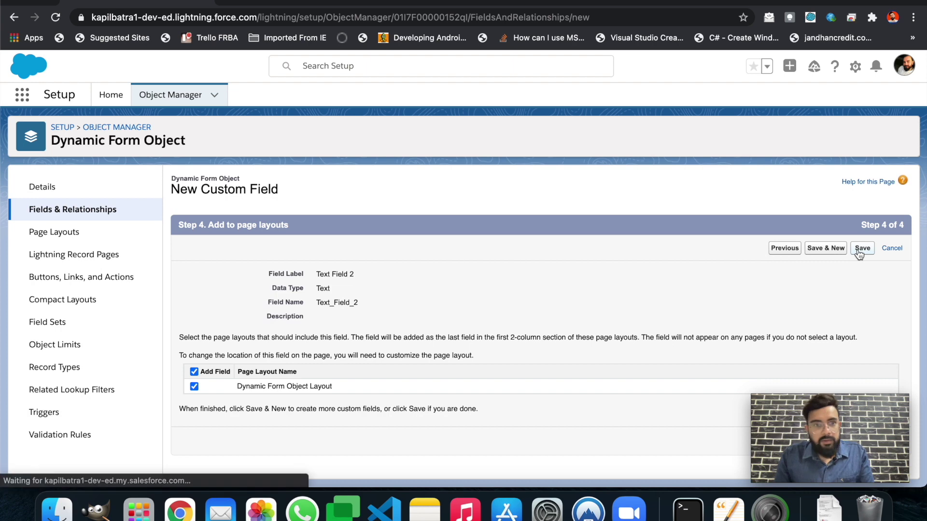
left_click(107, 97)
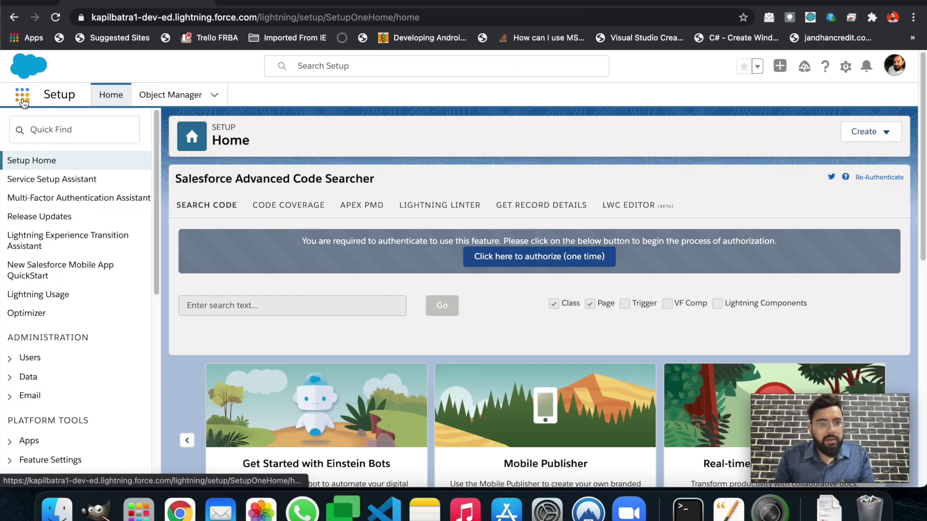
Find Tabs through Quick Find 'tab' and start a new Custom Object Tab
left_click(22, 96)
type("dy")
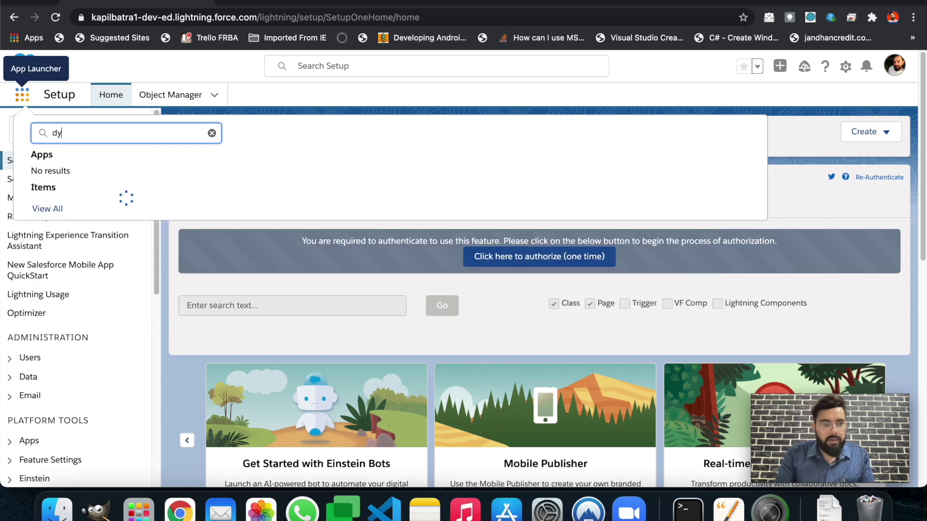
key("BackSpace")
key("BackSpace")
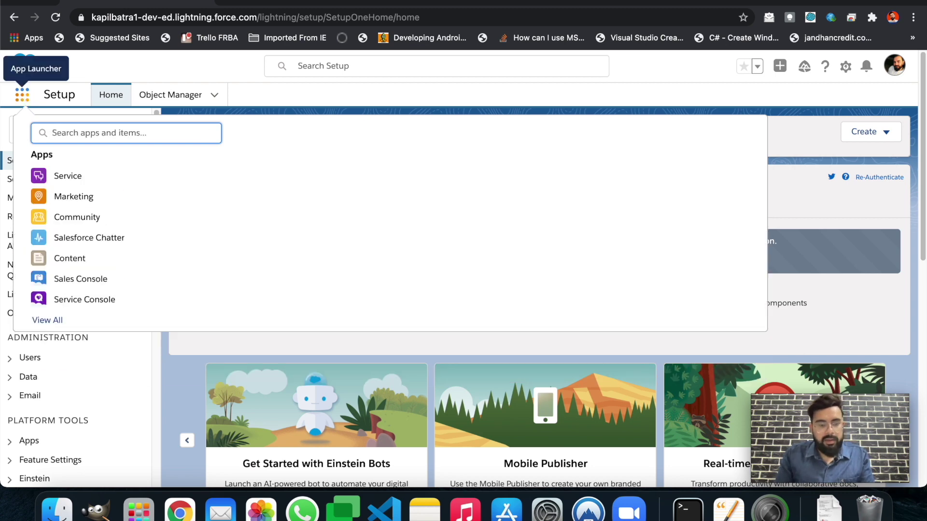
left_click(29, 130)
type("tab")
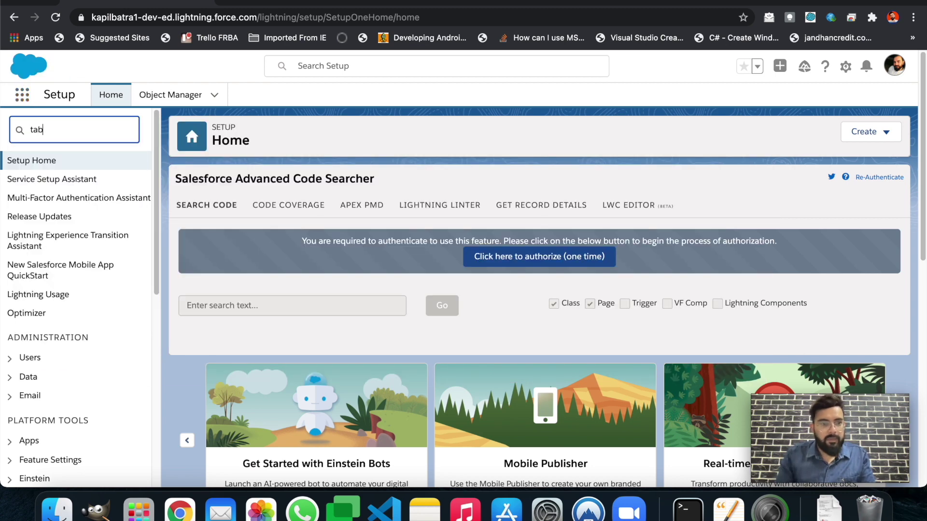
left_click(43, 198)
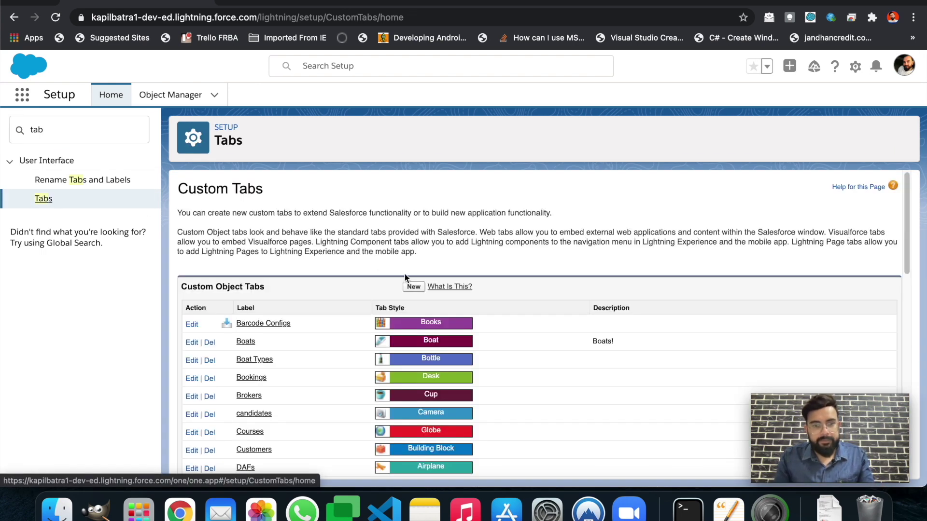
left_click(409, 286)
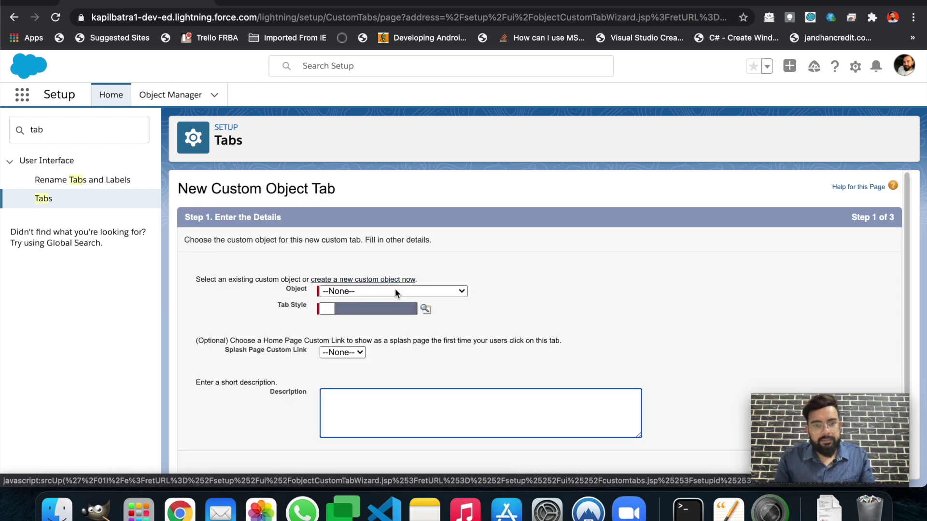
left_click(395, 291)
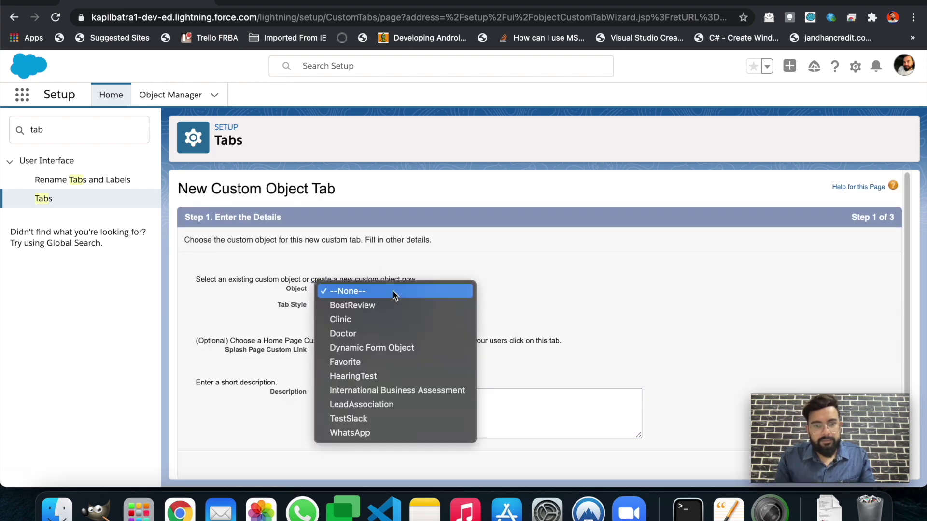
Set the tab's object to Dynamic Form Object with the Bell tab style
left_click(389, 351)
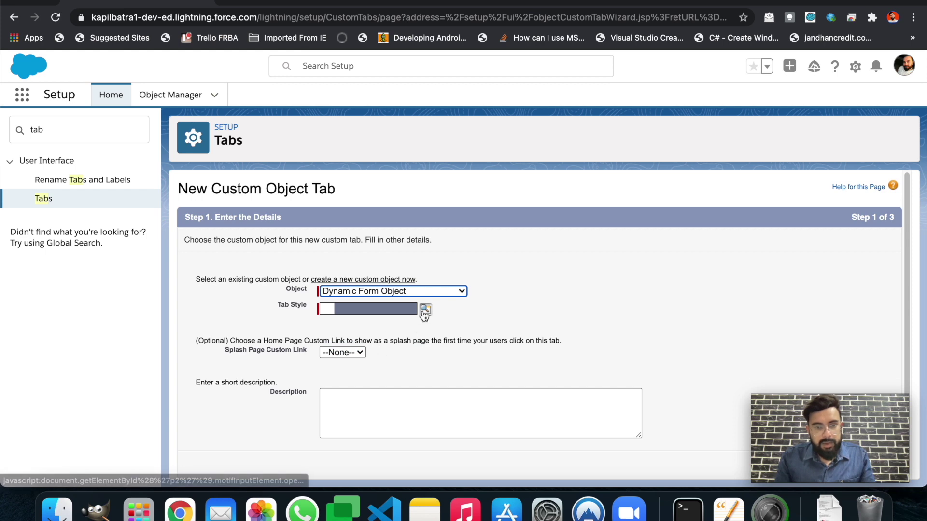
left_click(424, 311)
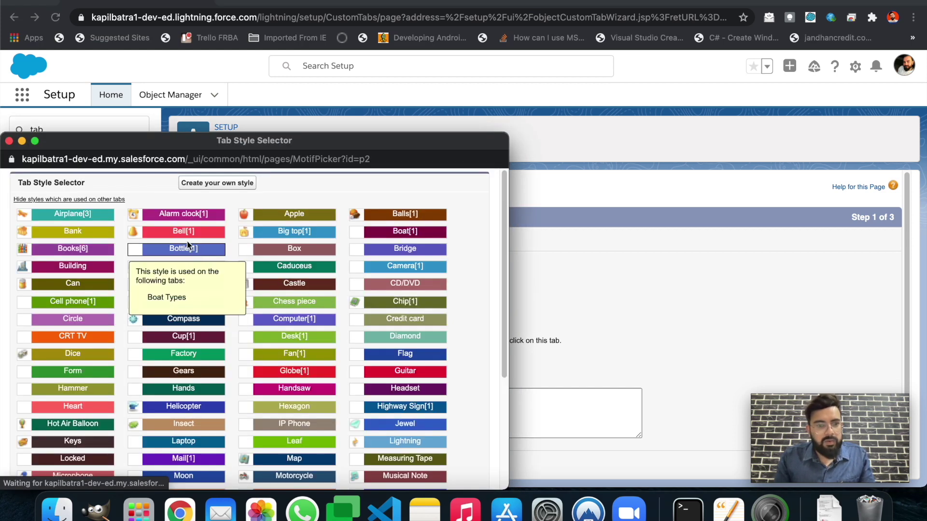
left_click(183, 232)
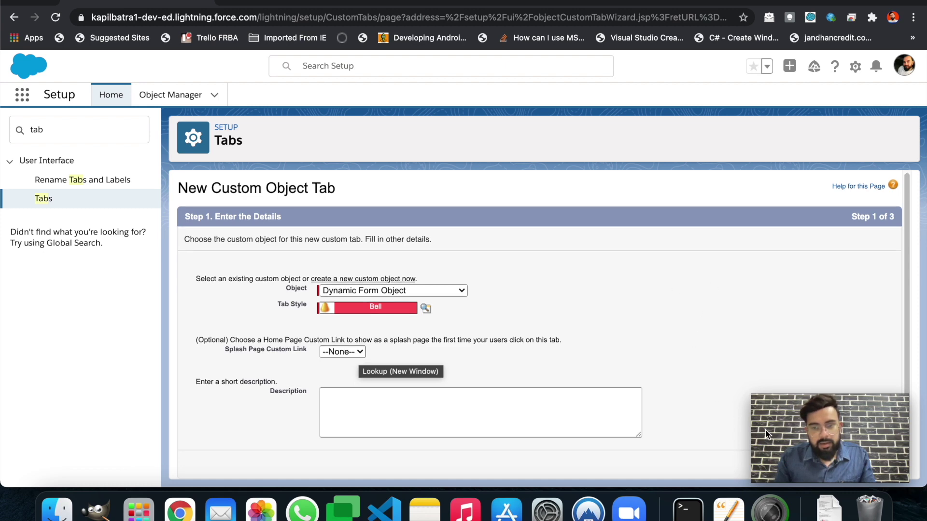
left_click_drag(767, 435, 662, 426)
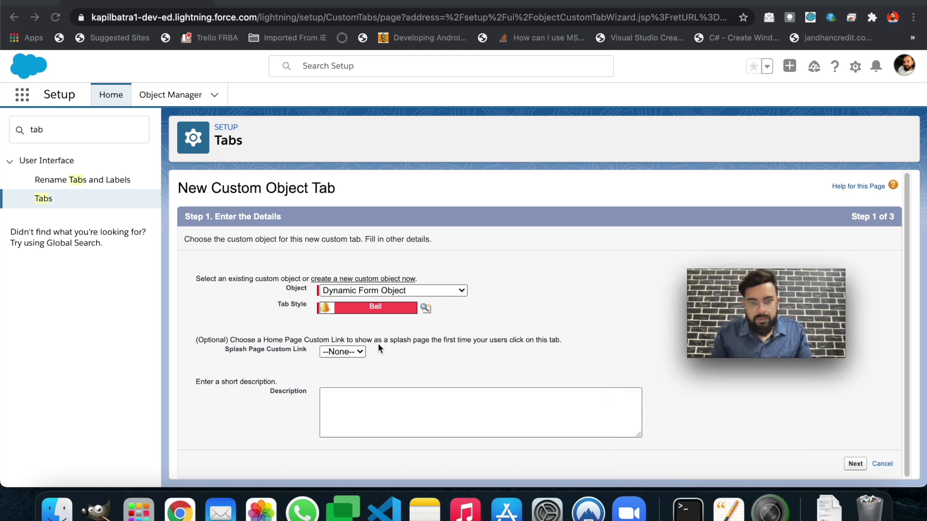
left_click(855, 464)
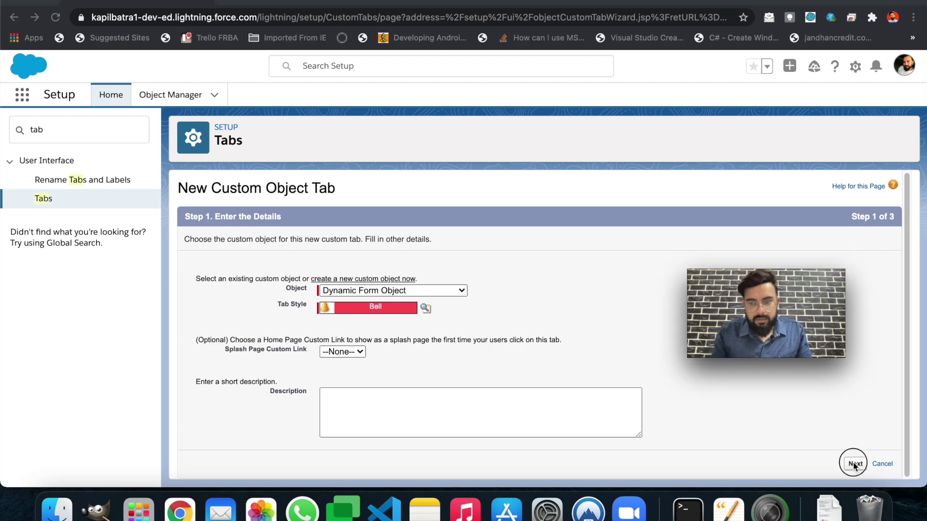
Leave the splash page link as --None-- and continue past step one
left_click(338, 352)
left_click(338, 352)
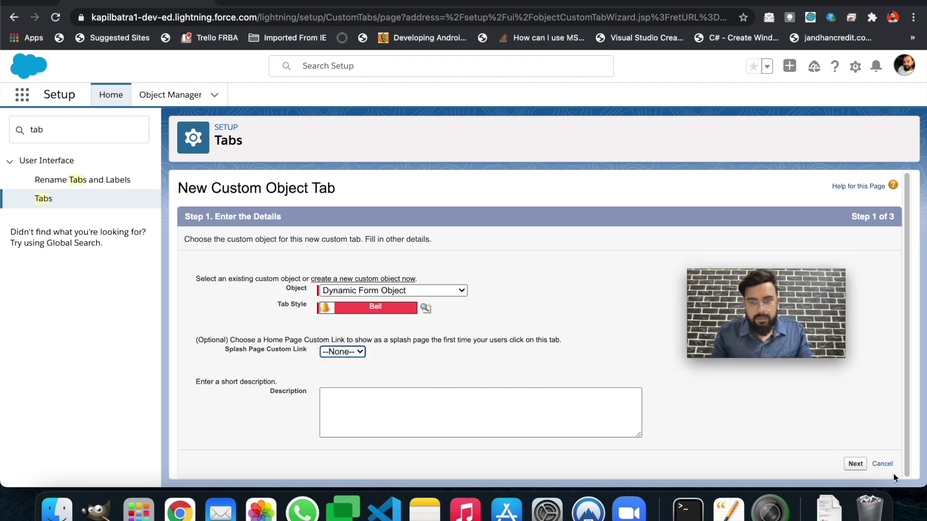
left_click(854, 464)
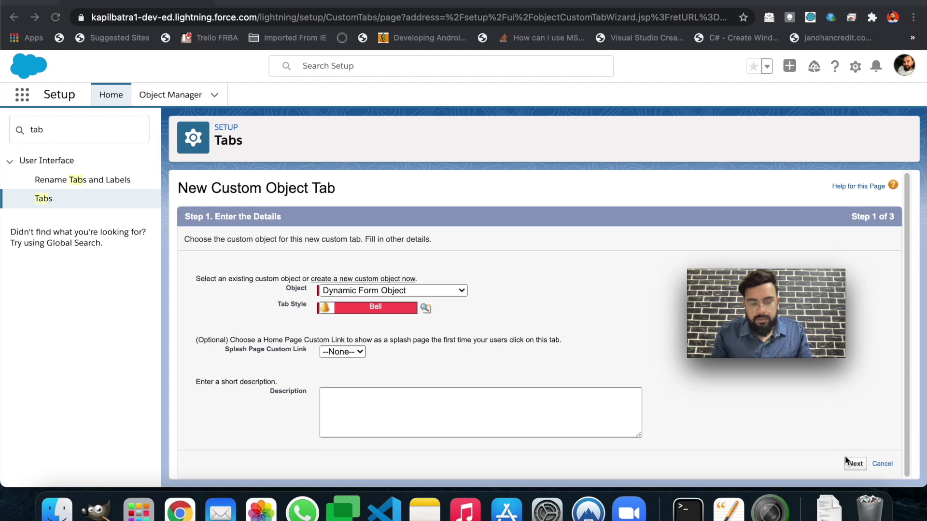
left_click(381, 404)
key("Tab")
key("Return")
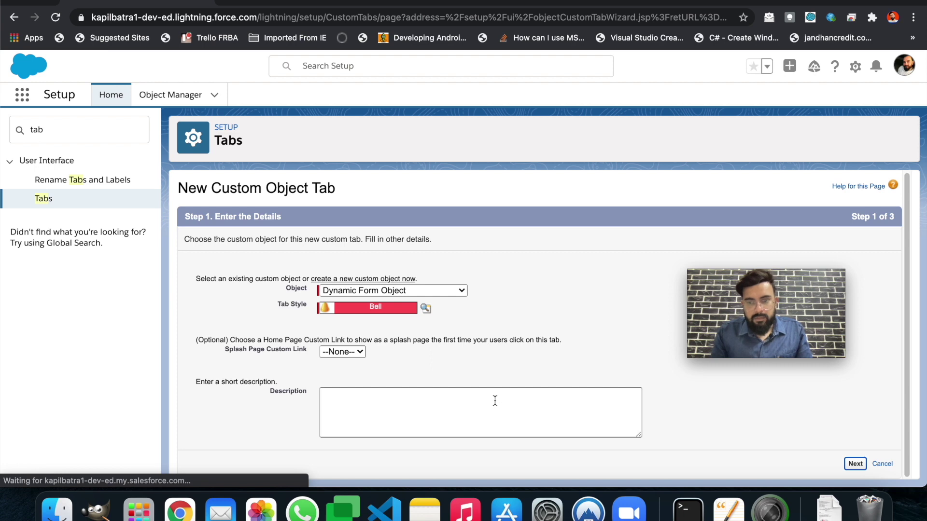
left_click_drag(752, 352, 825, 474)
Keep the tab Default On for all profiles and advance toward the custom apps step
scroll(675, 324, "down", 10)
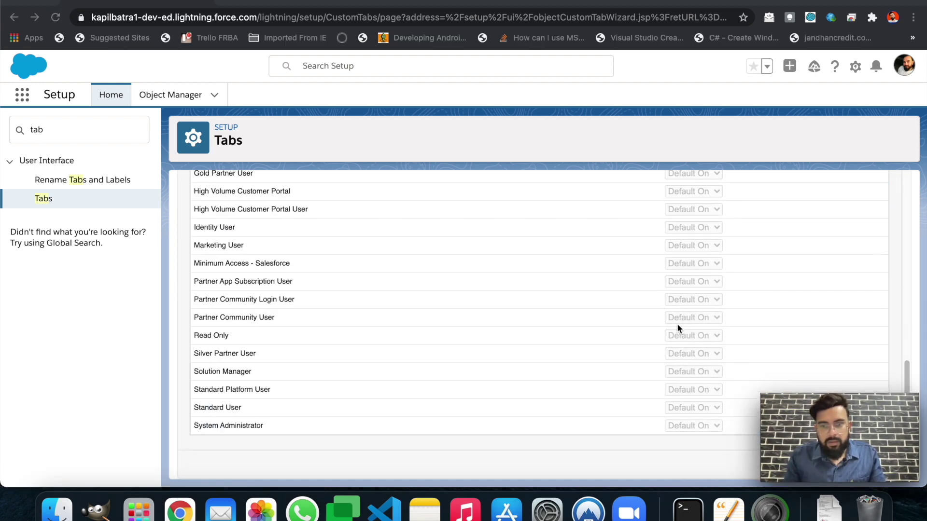
scroll(677, 327, "up", 10)
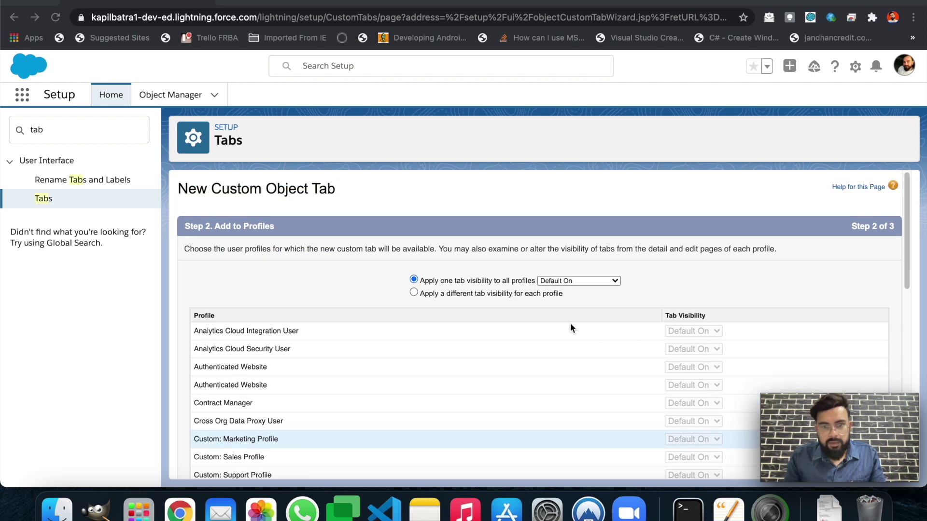
left_click_drag(811, 430, 800, 389)
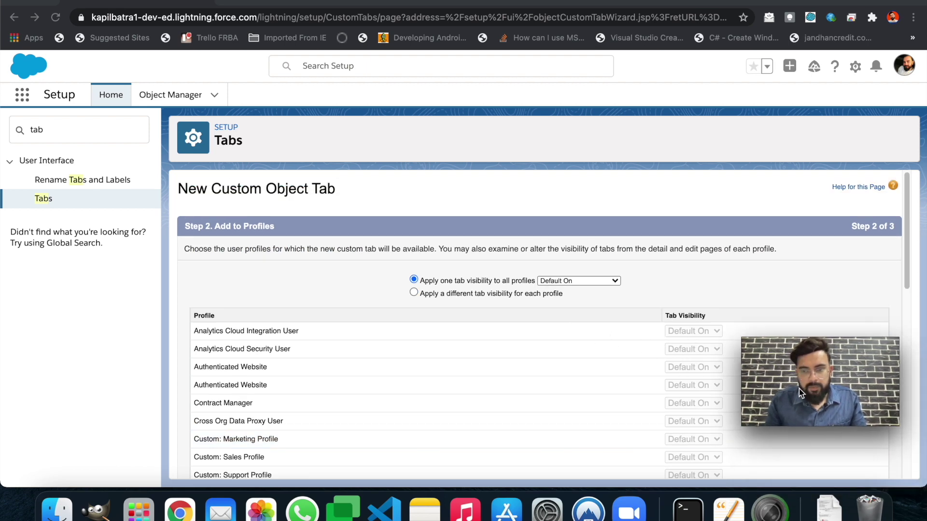
scroll(883, 306, "down", 10)
left_click(853, 464)
left_click(856, 465)
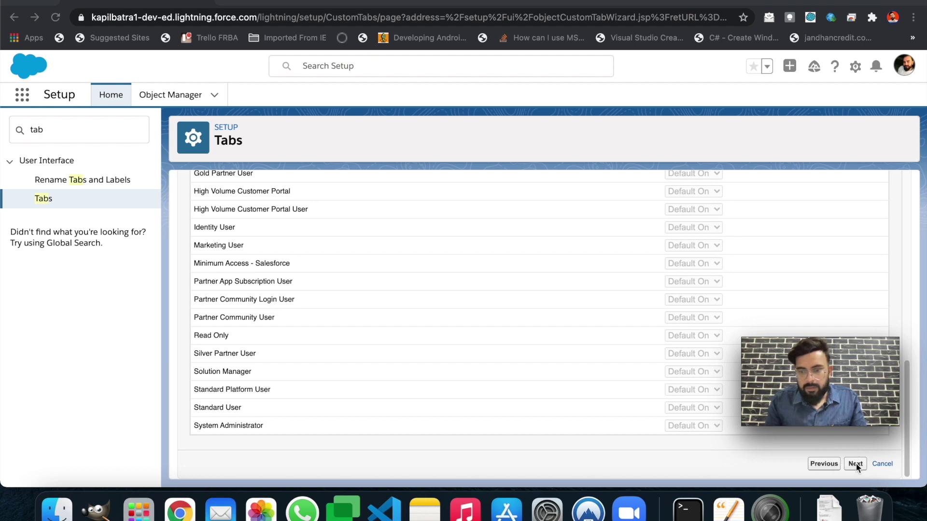
left_click(856, 464)
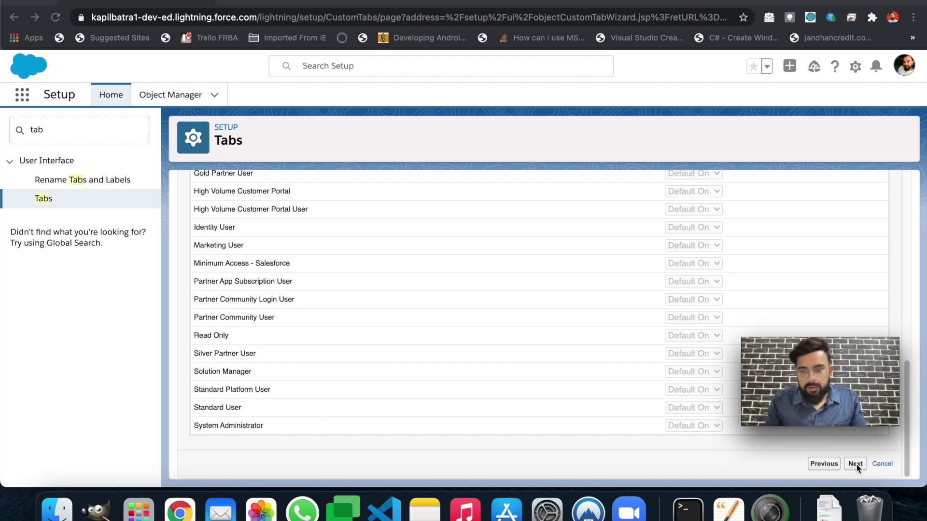
left_click_drag(838, 421, 95, 476)
left_click(104, 1)
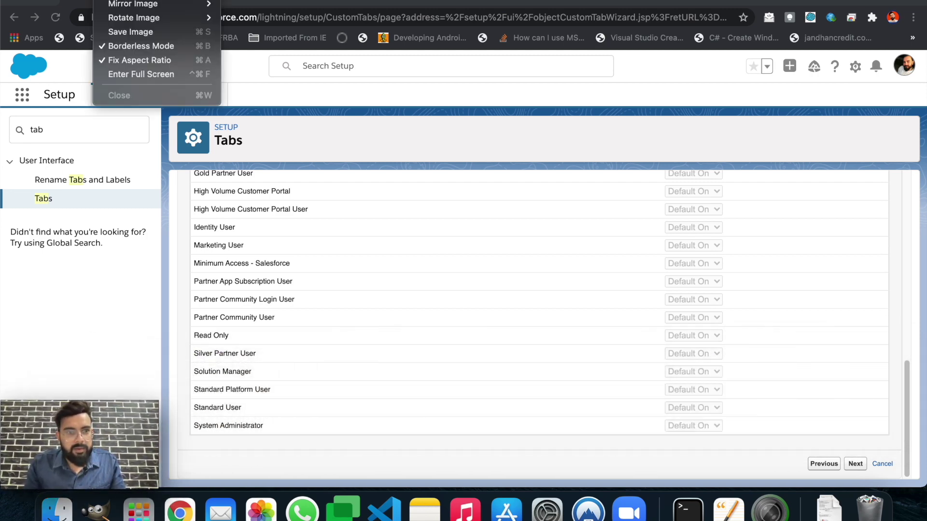
left_click(151, 62)
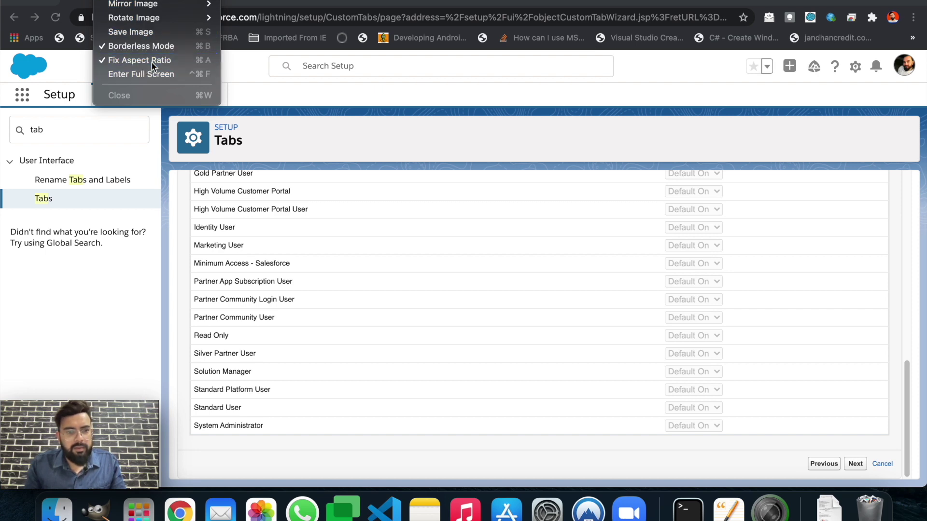
left_click(104, 1)
left_click(140, 60)
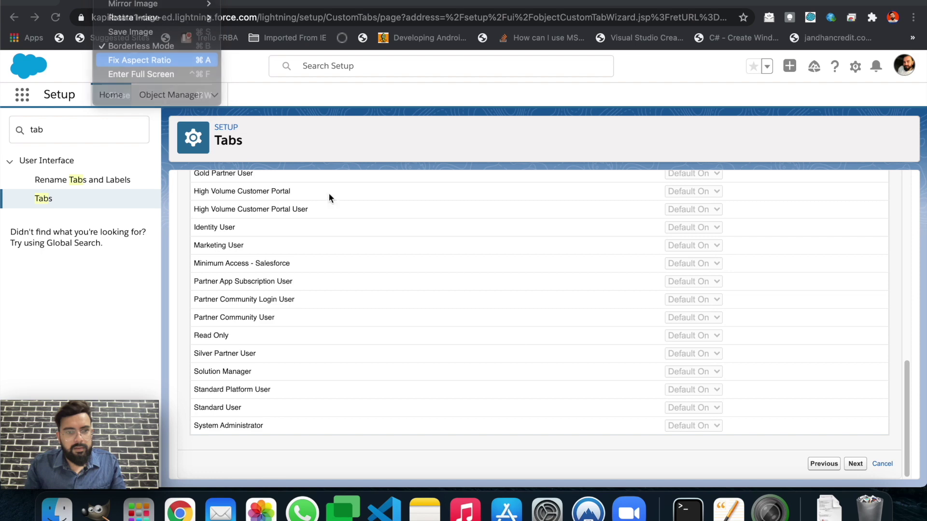
Keep the Dynamic Form Object tab included in every custom app and save it
left_click(854, 464)
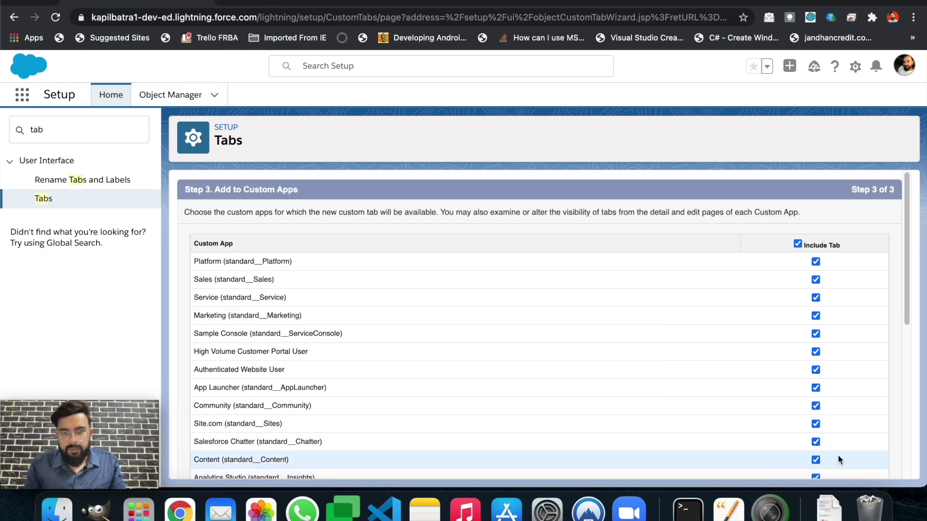
scroll(842, 319, "down", 10)
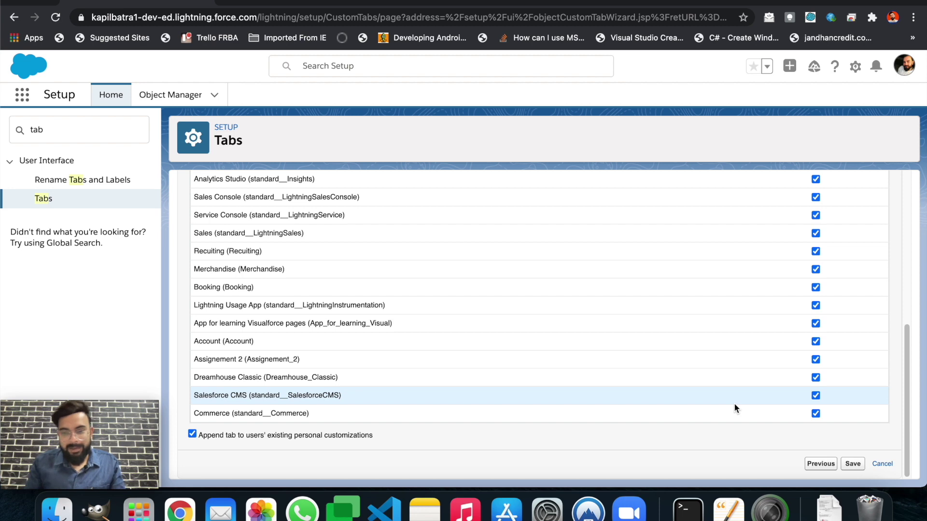
left_click(855, 465)
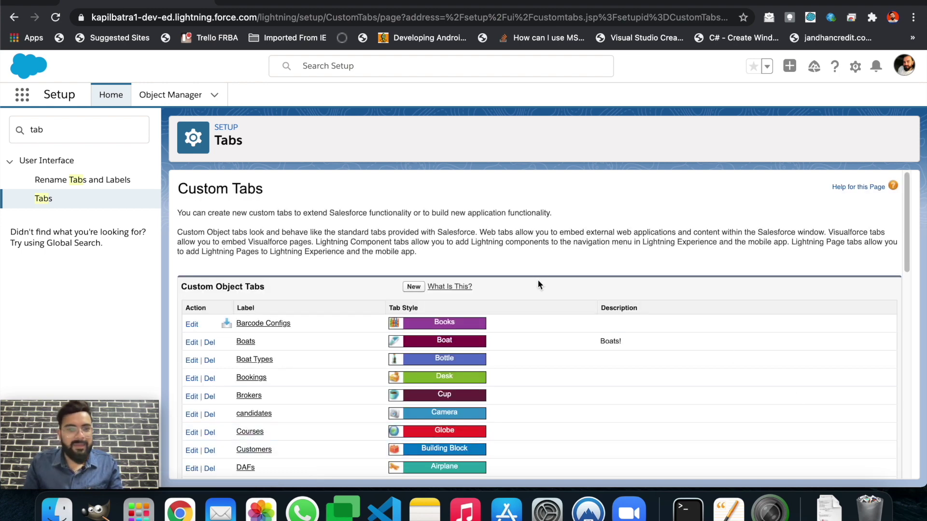
Search the App Launcher for 'dy' and open the Dynamic Form Object tab from Items
left_click(22, 95)
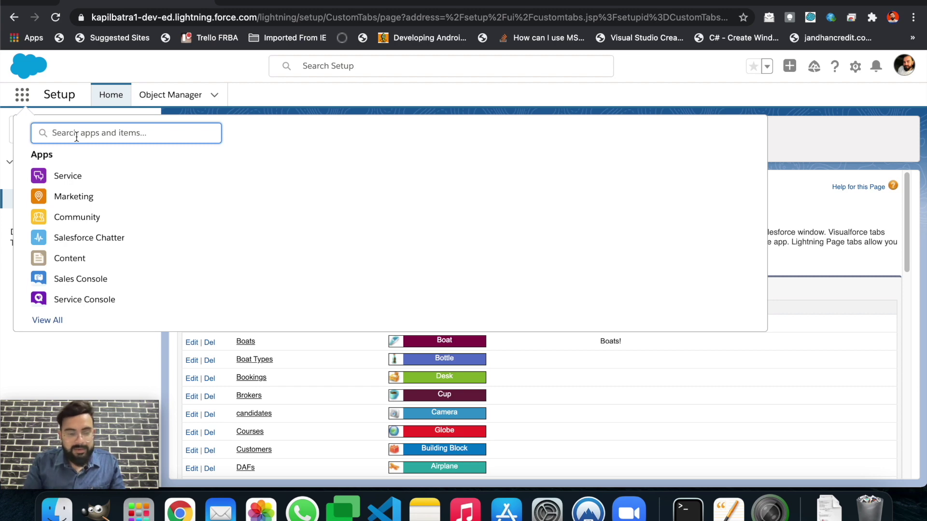
type("dyn")
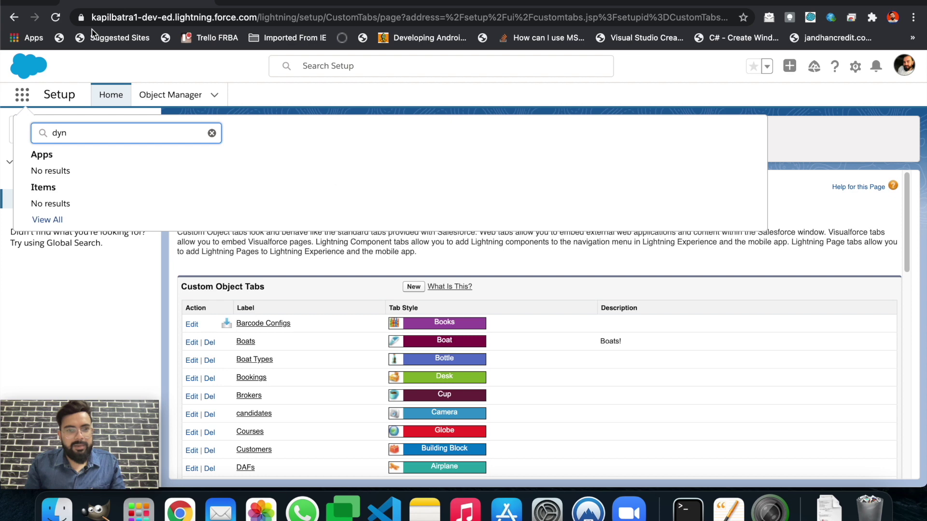
left_click(56, 19)
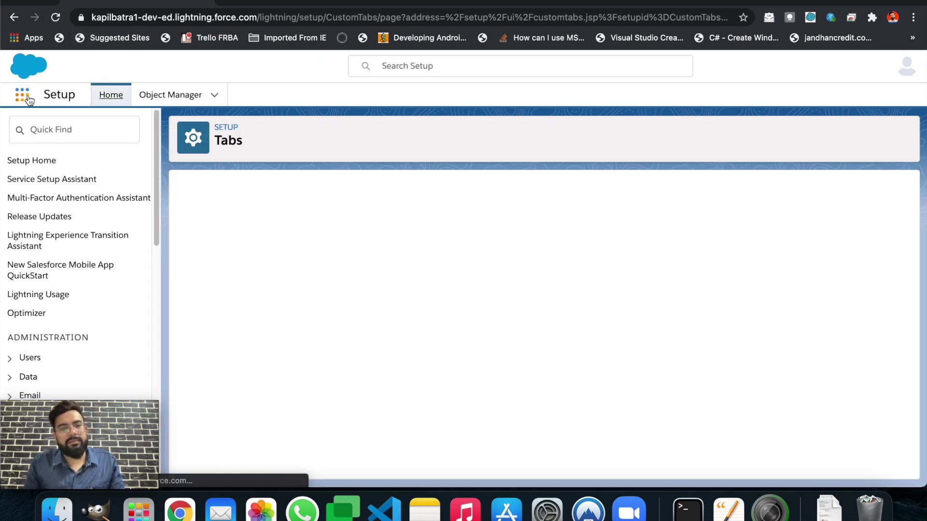
left_click(27, 98)
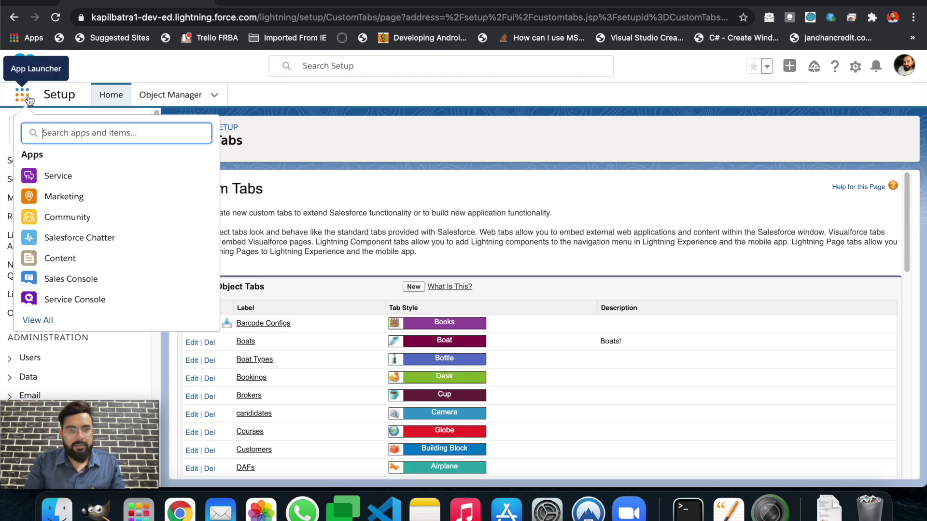
type("dy")
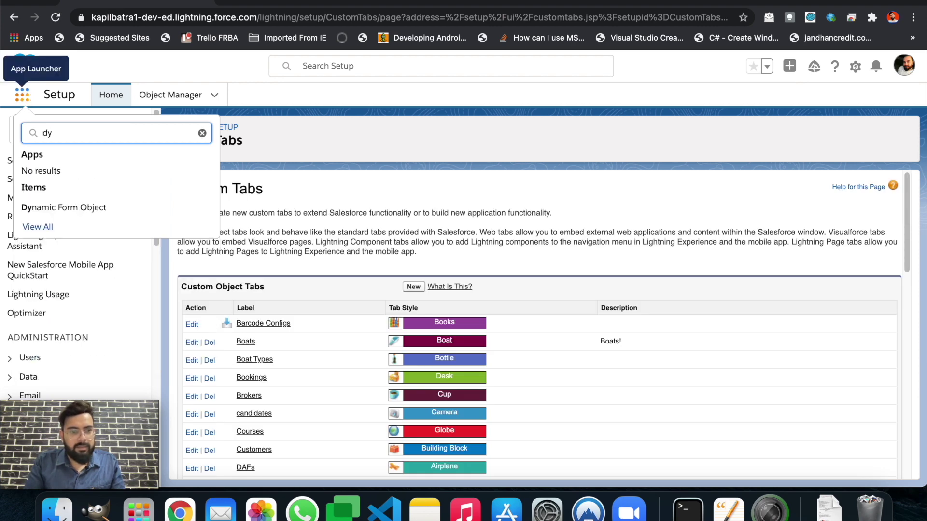
left_click(59, 208)
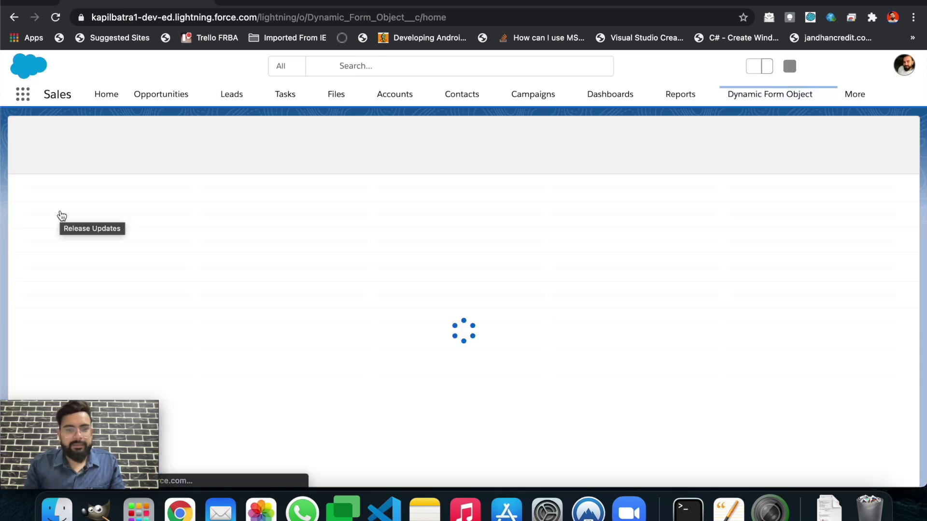
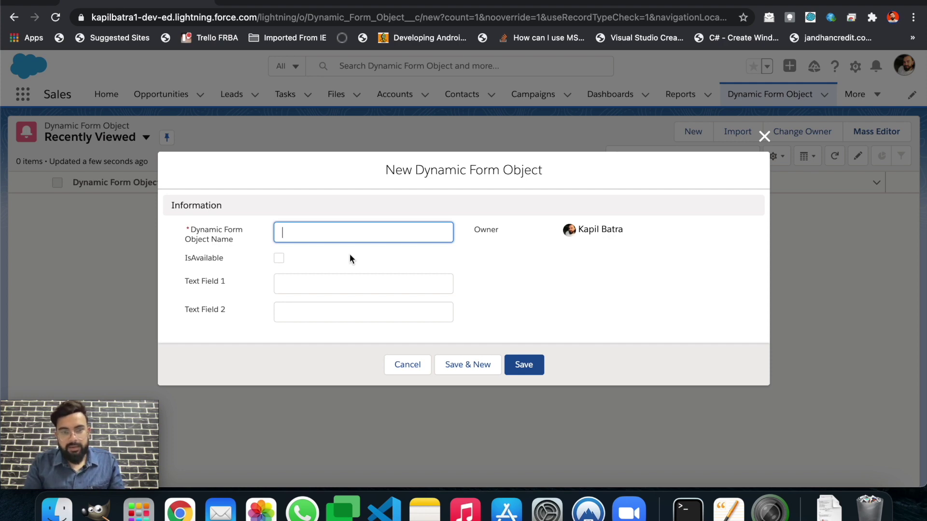
Create and save the 'Dynamic Test' record with IsAvailable left unchecked
type("Dynamic Test")
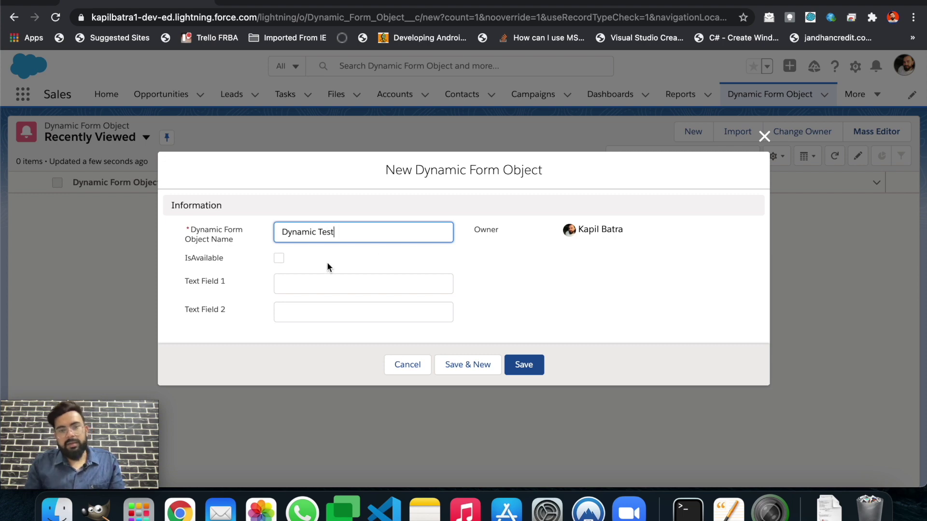
left_click(281, 259)
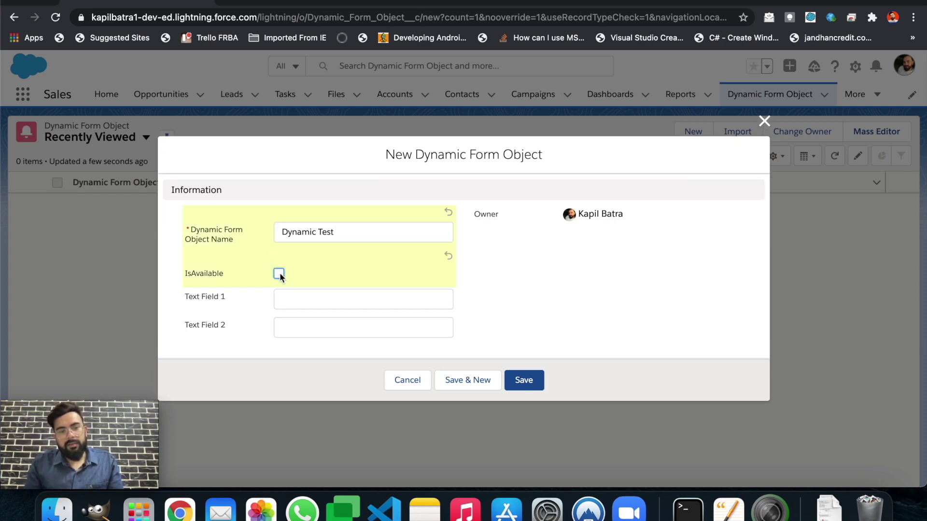
left_click(279, 273)
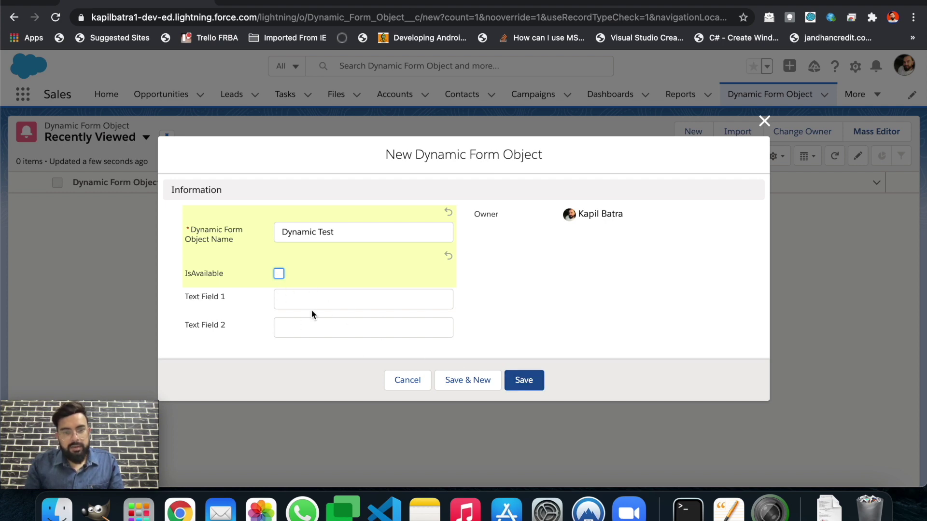
left_click(526, 386)
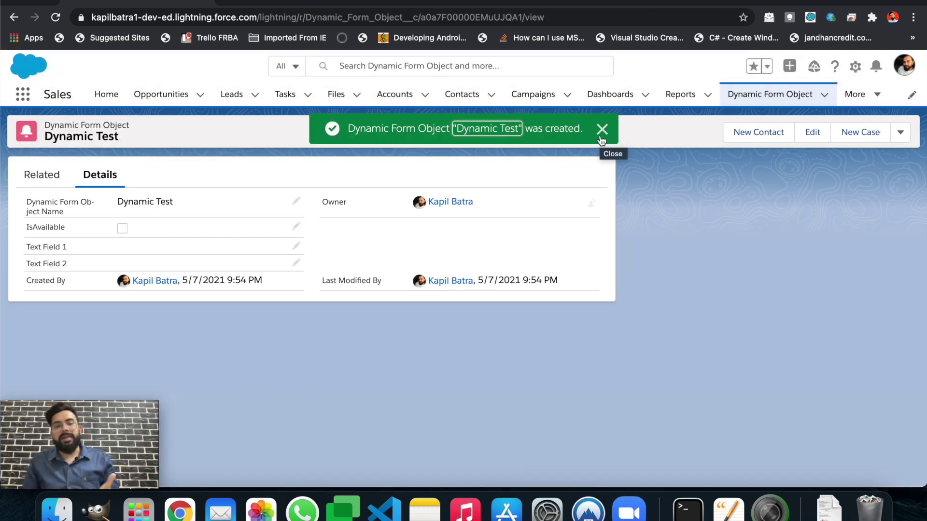
left_click(601, 139)
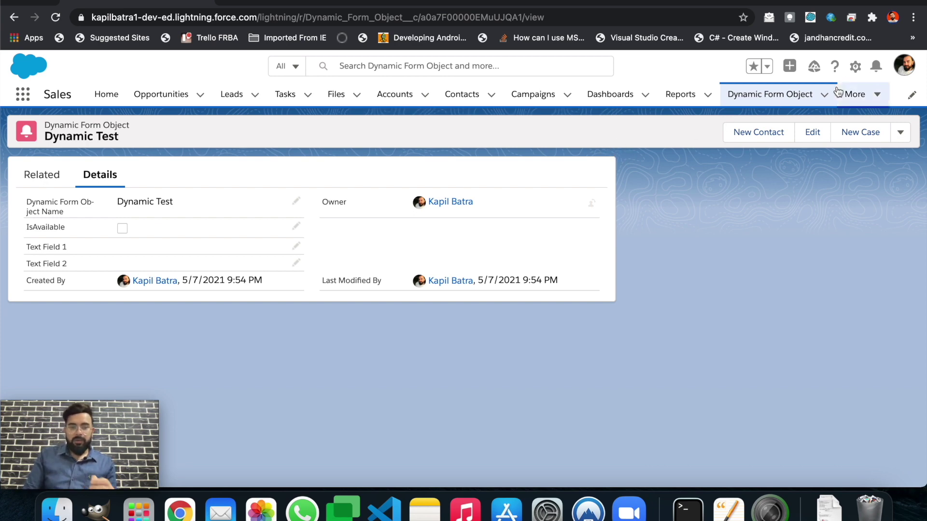
left_click(855, 67)
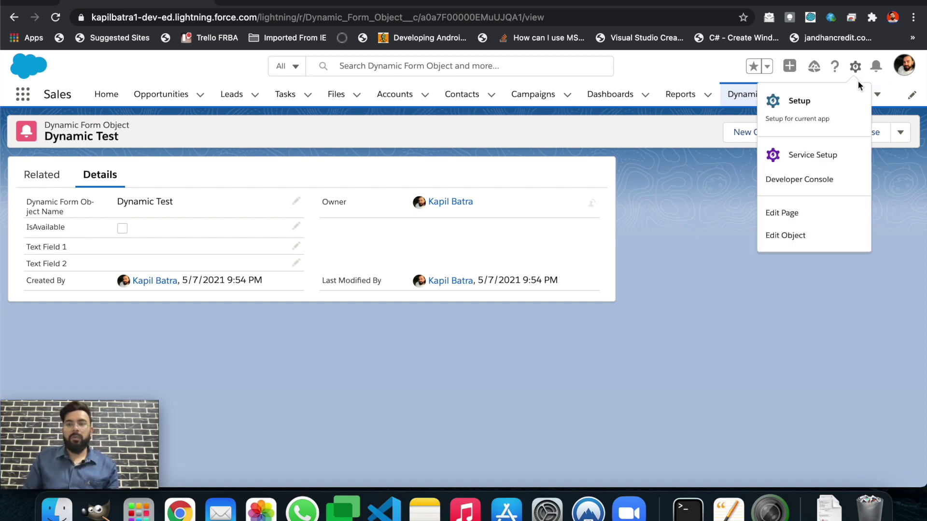
Edit the record page in App Builder and start upgrading Record Detail to Dynamic Forms
left_click(818, 214)
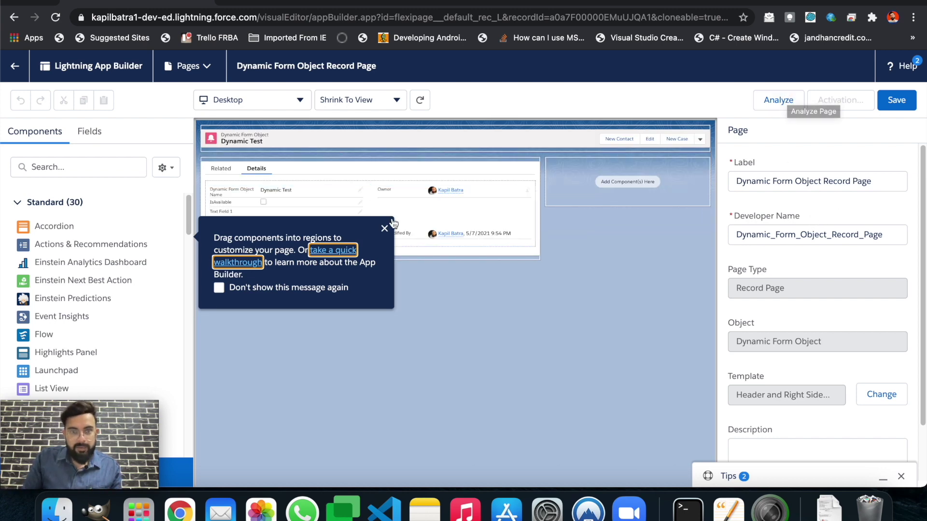
left_click(368, 201)
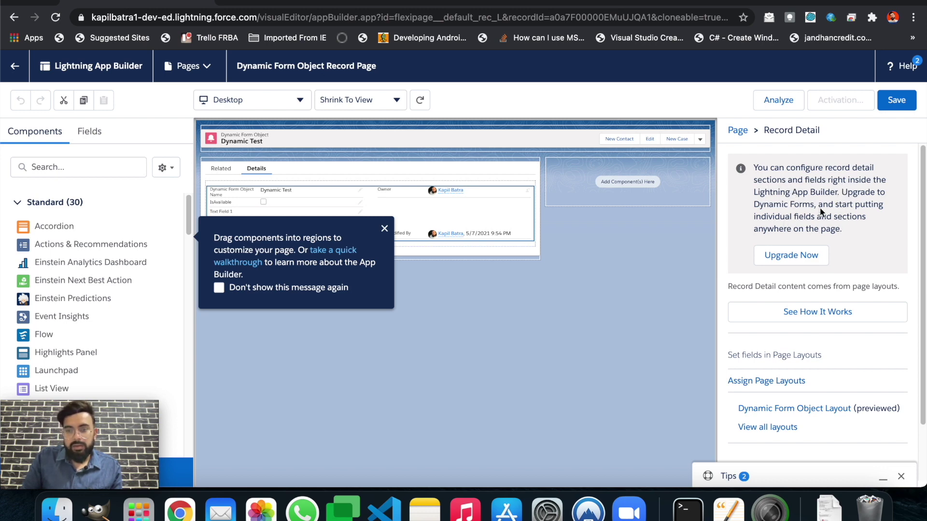
left_click(805, 259)
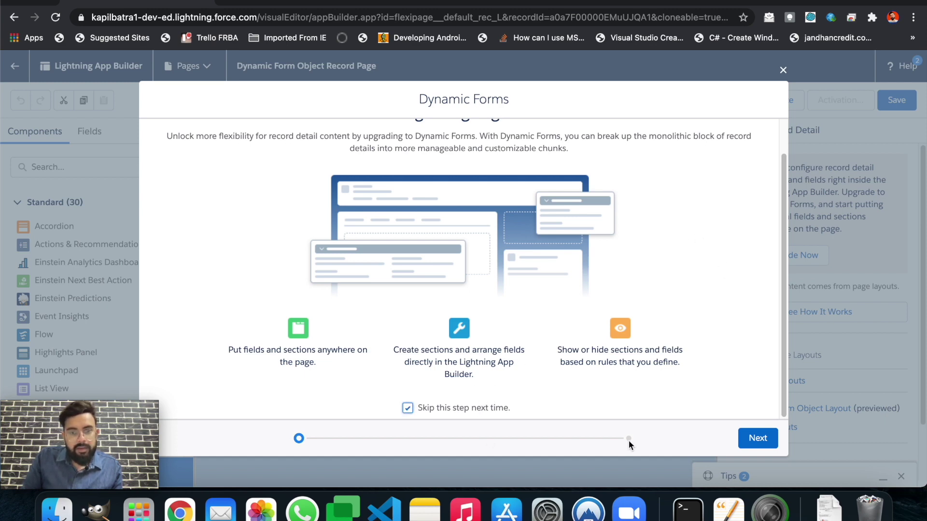
Complete the Dynamic Forms upgrade using fields from the Dynamic Form Object Layout
left_click(767, 442)
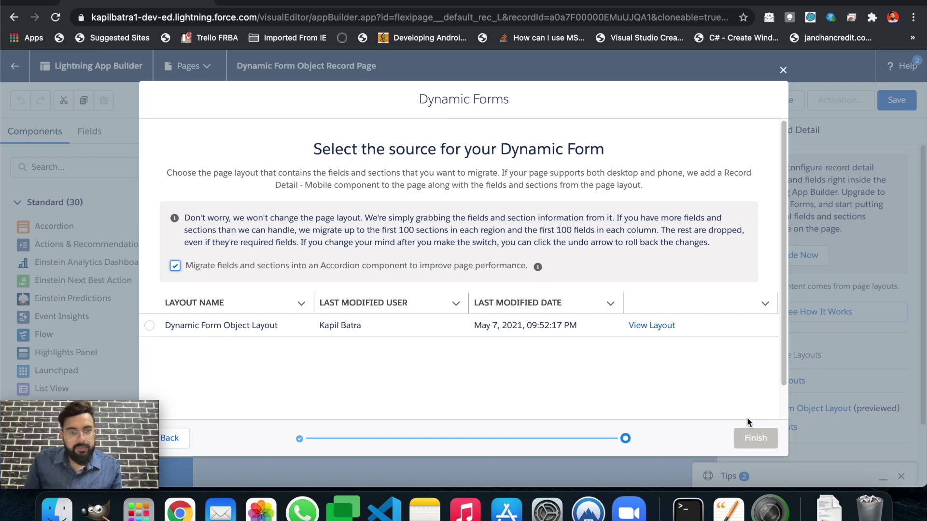
left_click(149, 326)
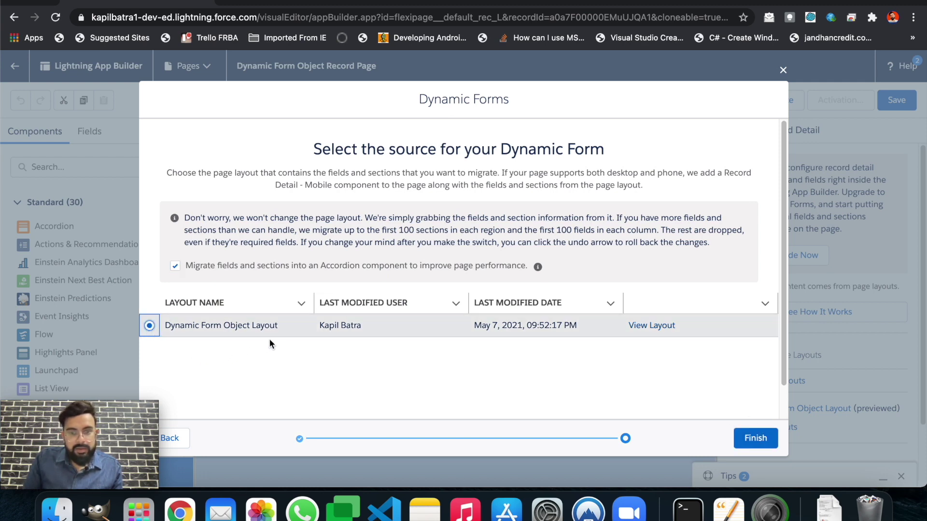
left_click(757, 438)
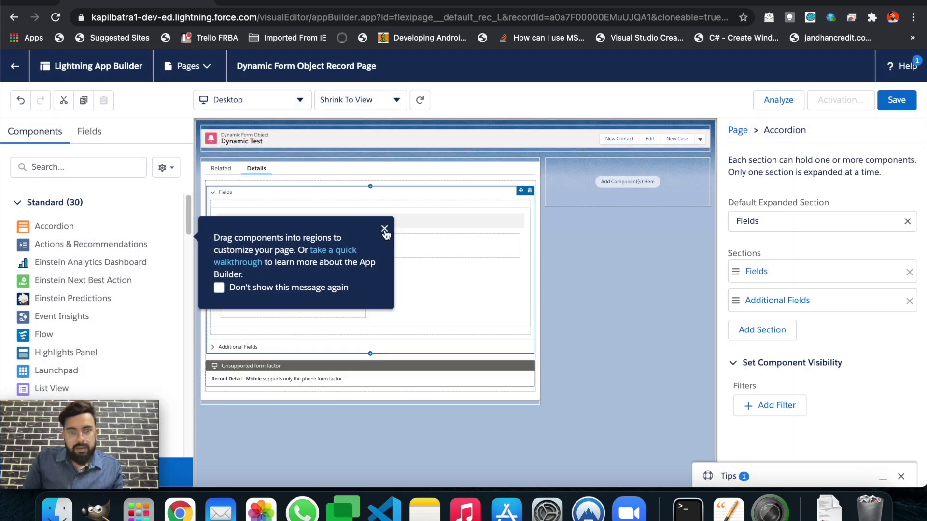
Dismiss the tip and inspect the IsAvailable, Text Field 1 and Text Field 2 components
left_click(384, 229)
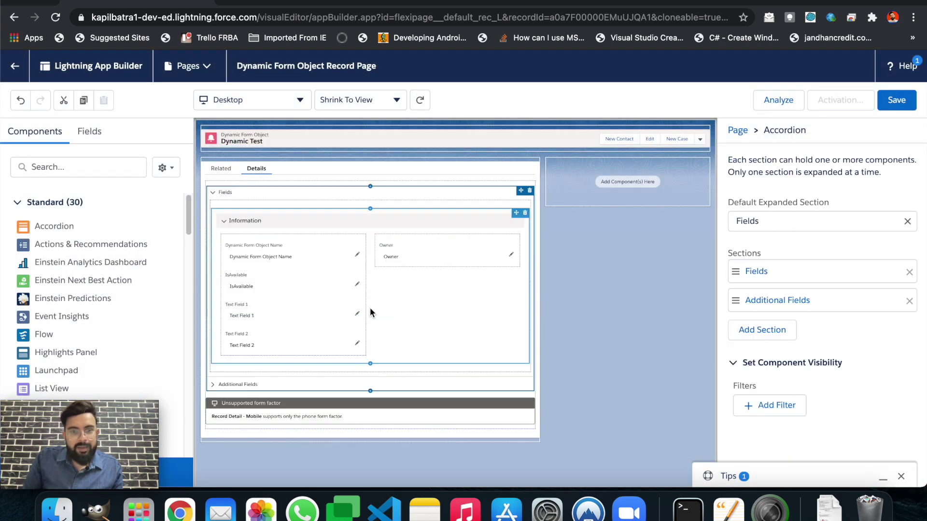
left_click(256, 289)
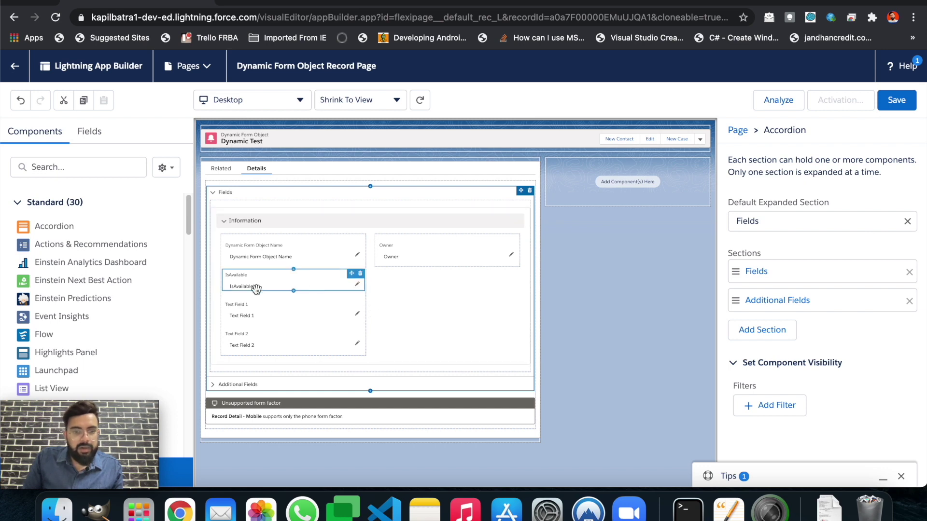
left_click(280, 279)
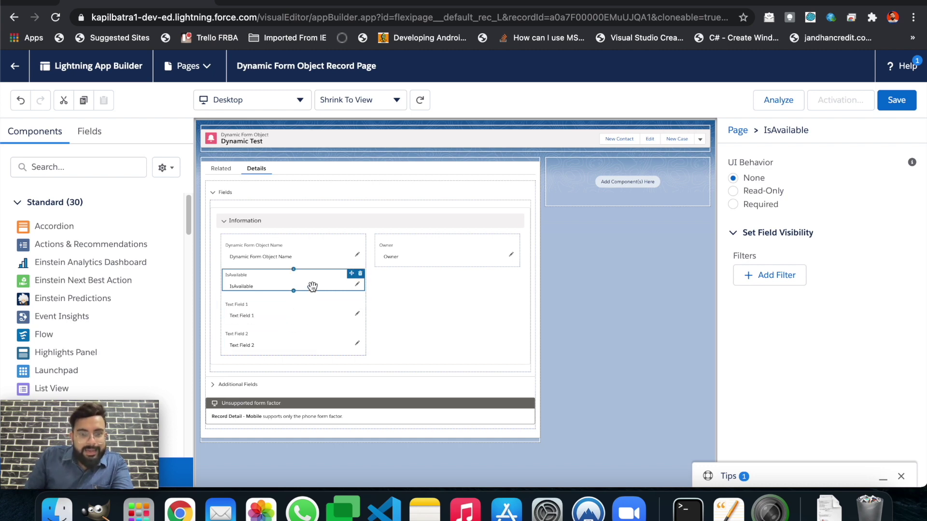
left_click(306, 310)
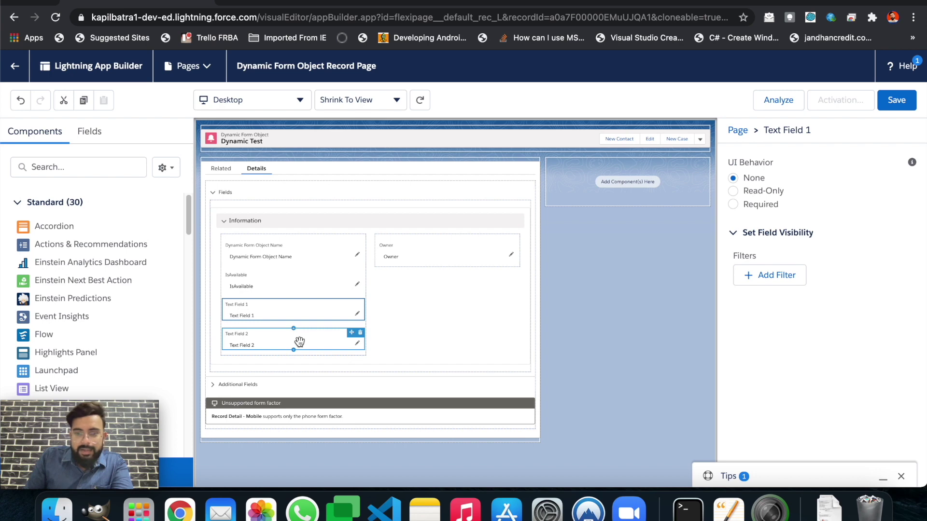
left_click(300, 341)
left_click(315, 282)
left_click(311, 314)
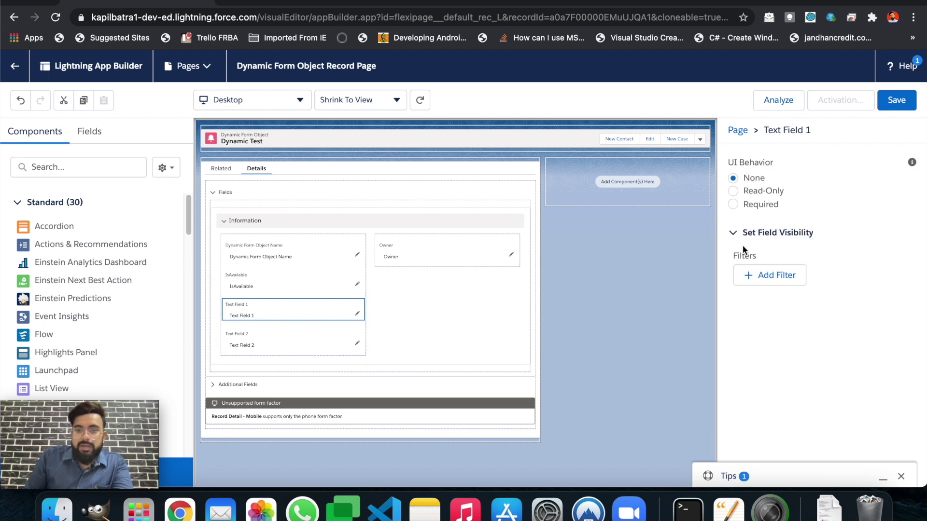
Make Text Field 1 visible only when IsAvailable equals True
left_click(775, 282)
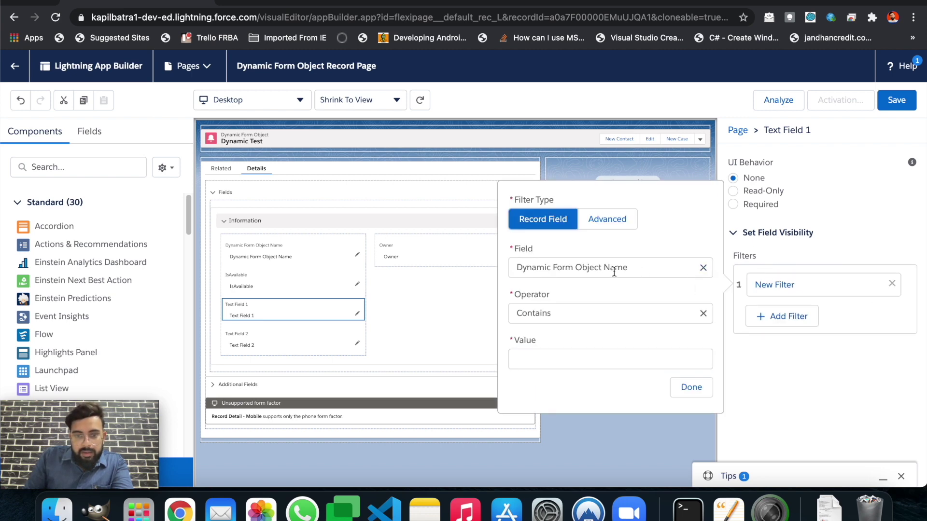
left_click(679, 269)
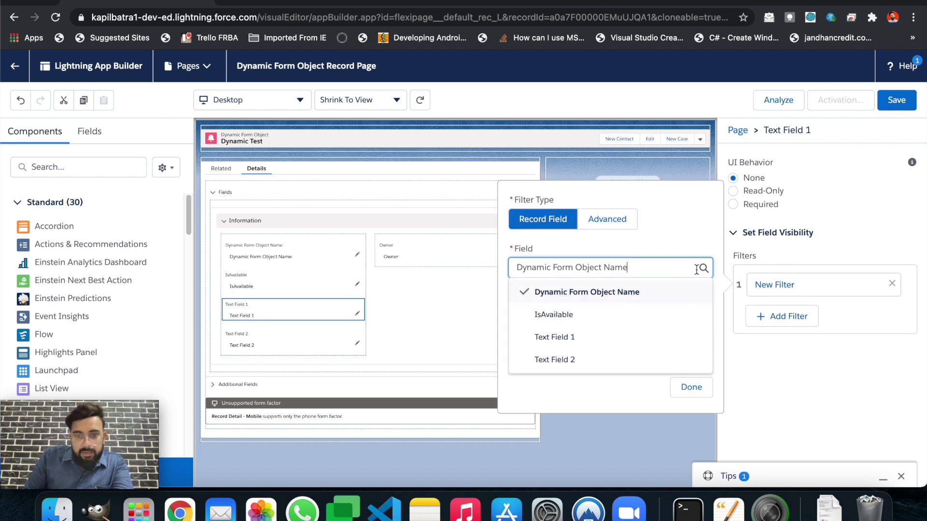
left_click(597, 317)
left_click(597, 360)
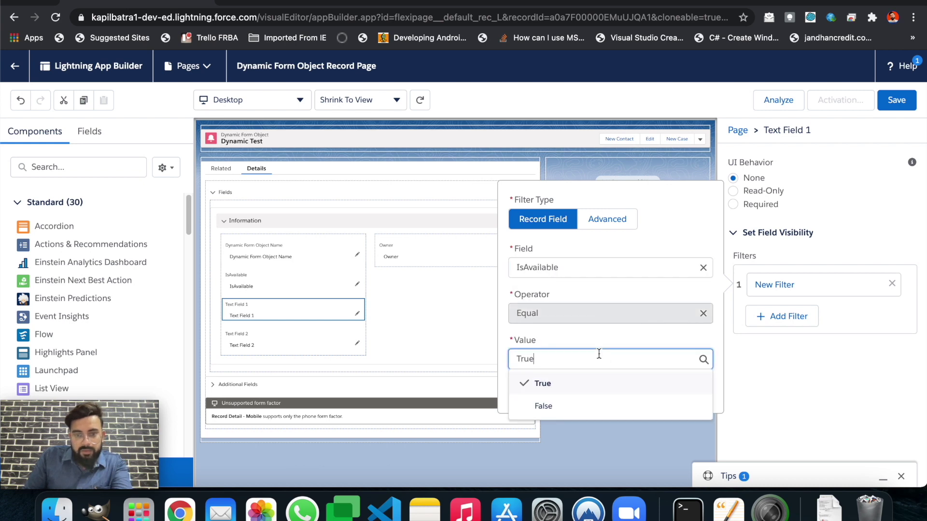
left_click(583, 380)
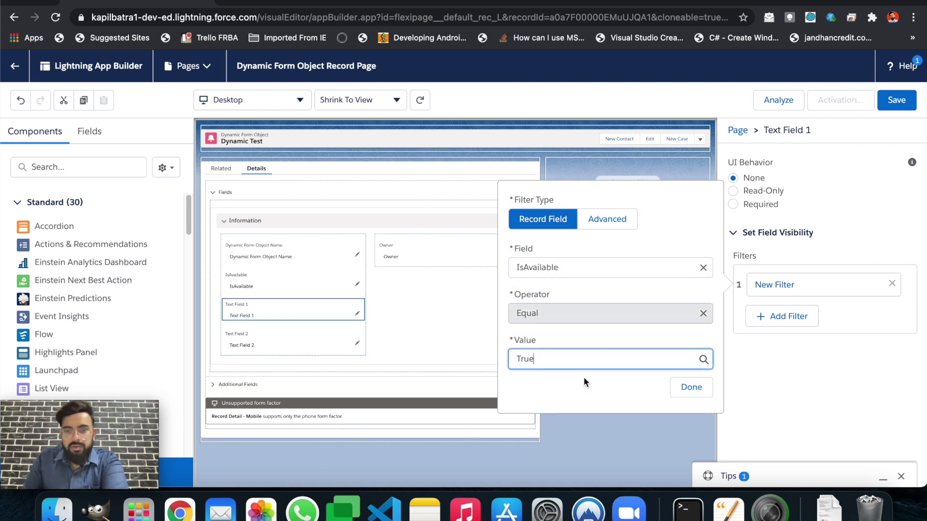
left_click(690, 389)
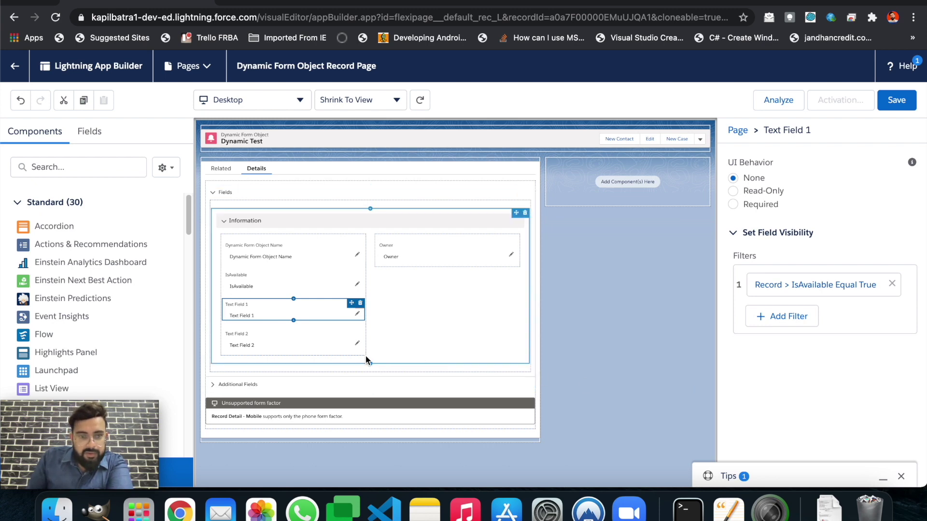
Select Text Field 2 and begin adding a visibility filter to it
left_click(321, 343)
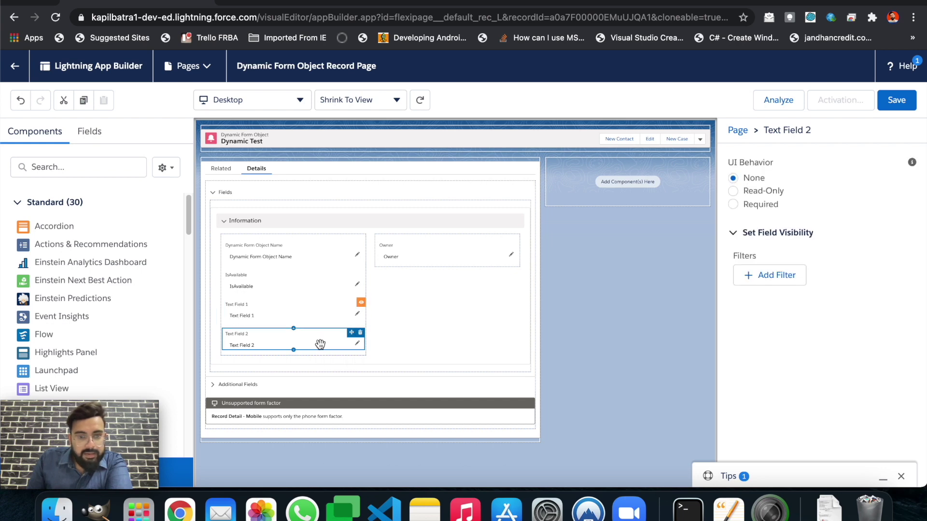
mouse_move(344, 308)
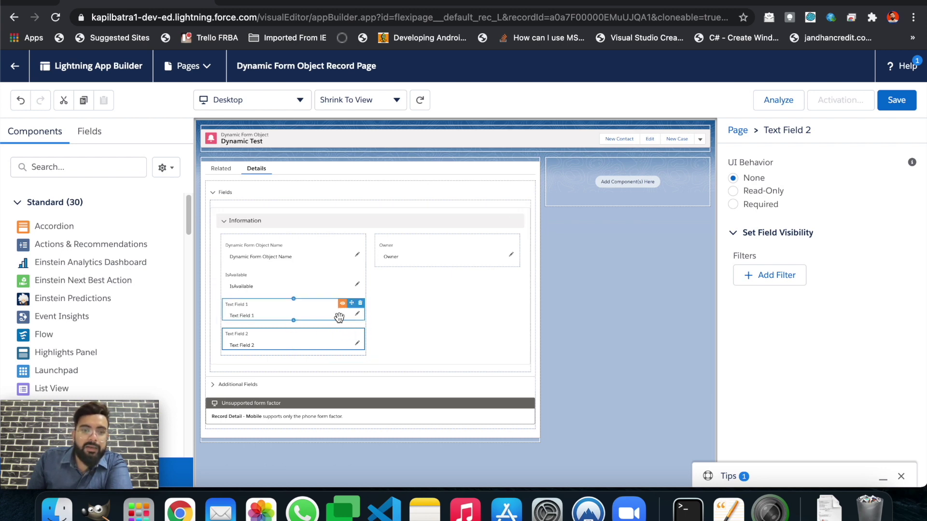
mouse_move(324, 333)
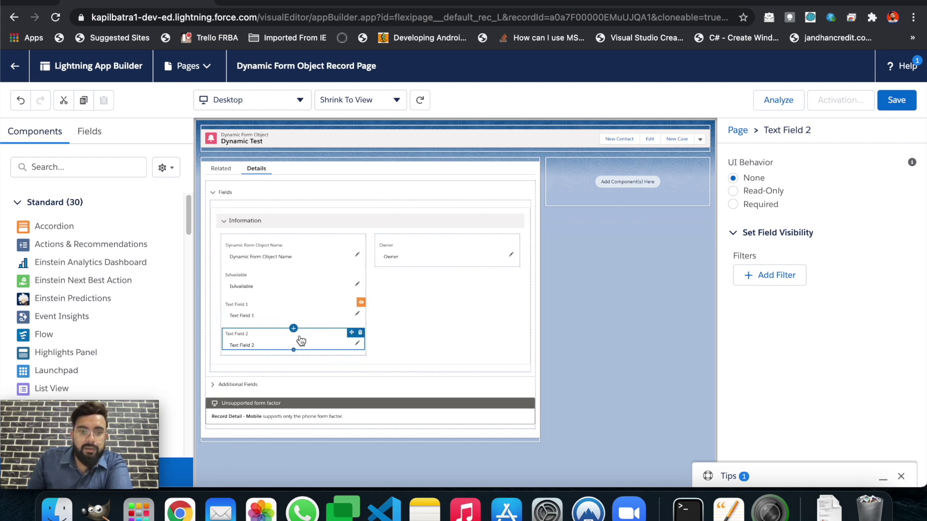
mouse_move(269, 306)
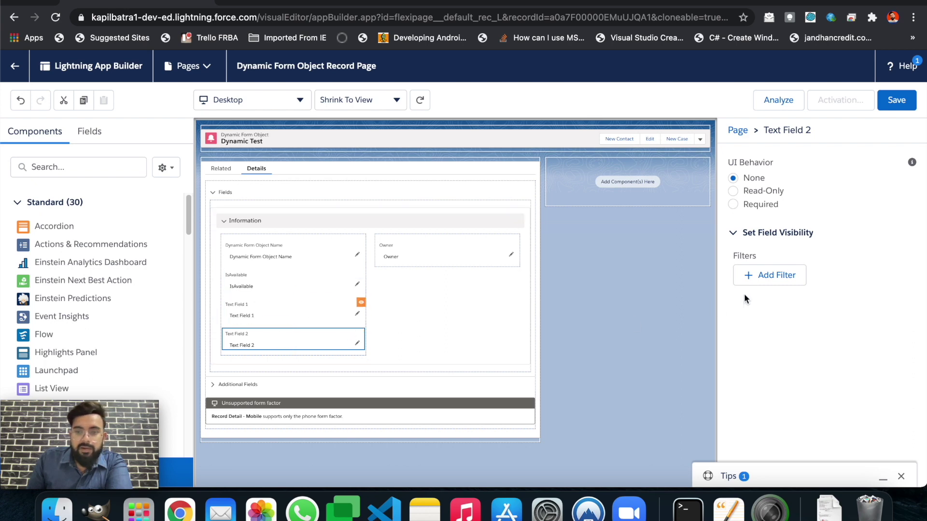
left_click(774, 286)
left_click(676, 259)
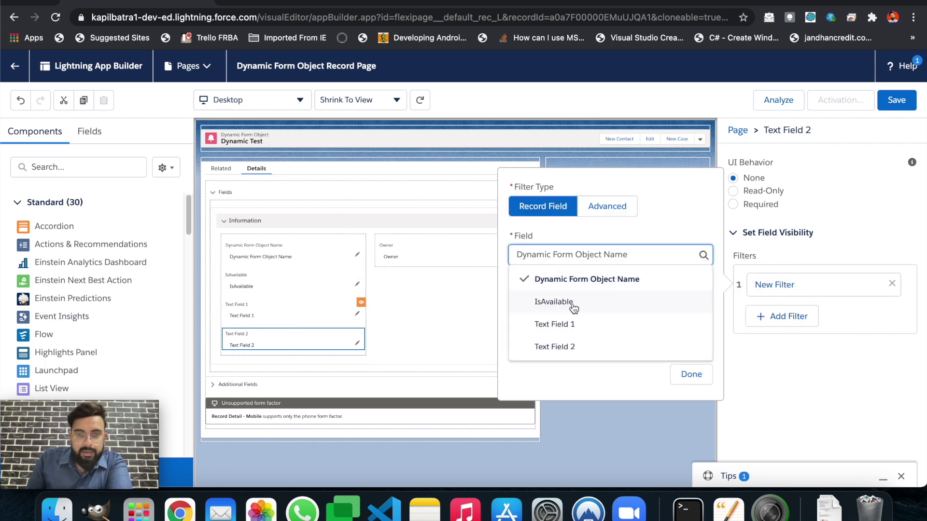
Set Text Field 2's visibility filter to Record field IsAvailable equals true
left_click(554, 303)
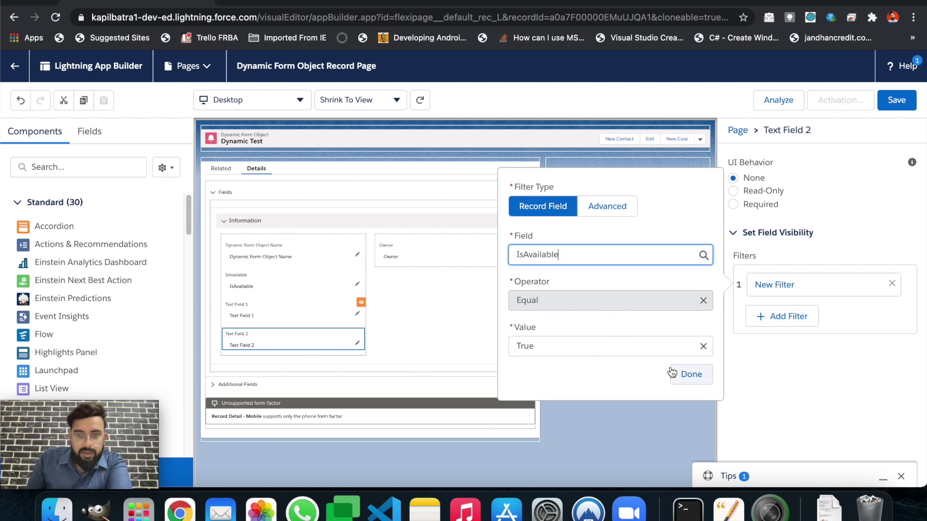
left_click(621, 211)
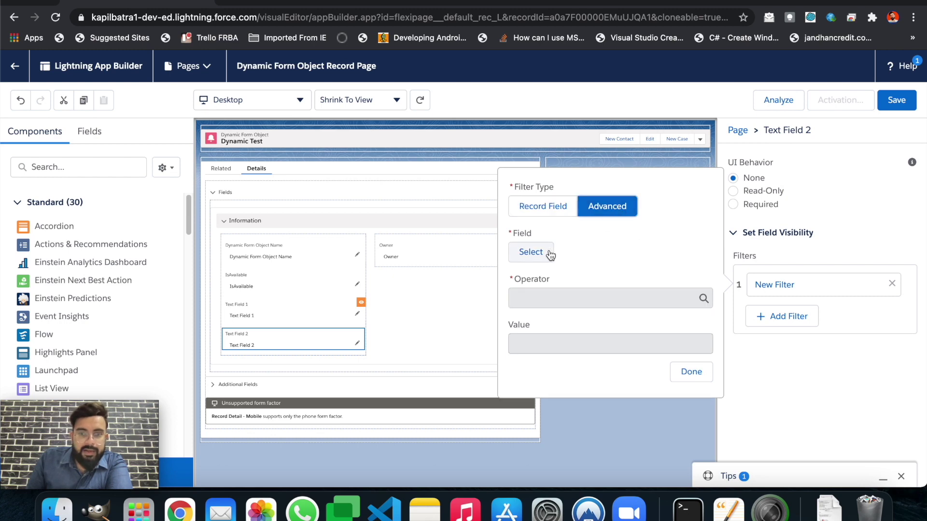
left_click(546, 214)
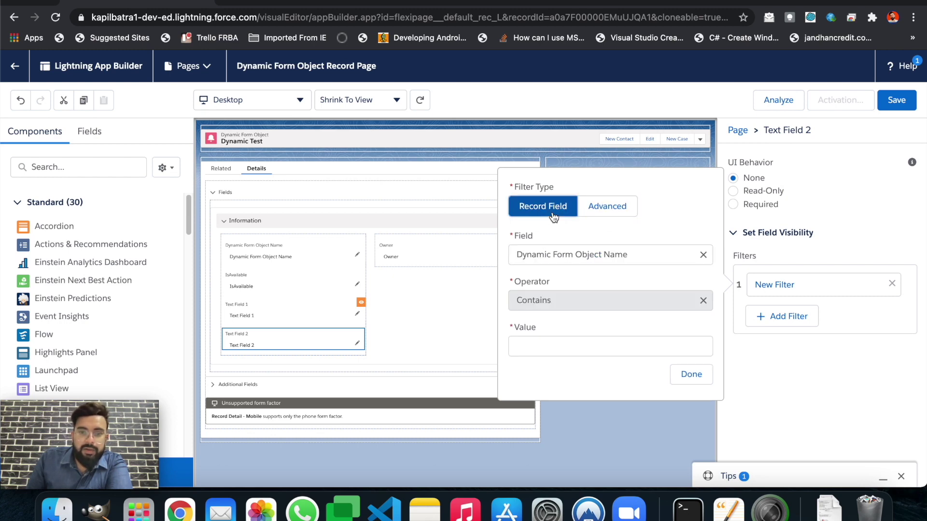
left_click(650, 252)
left_click(602, 304)
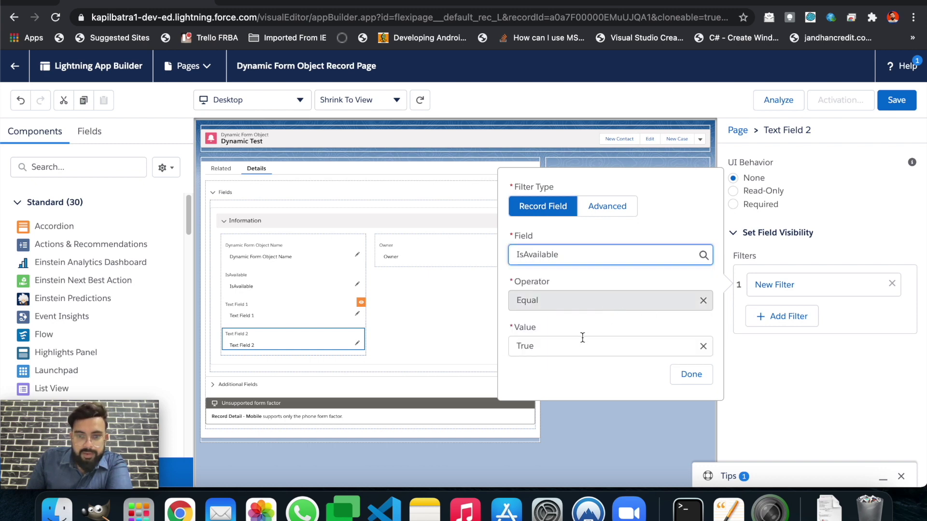
left_click(684, 375)
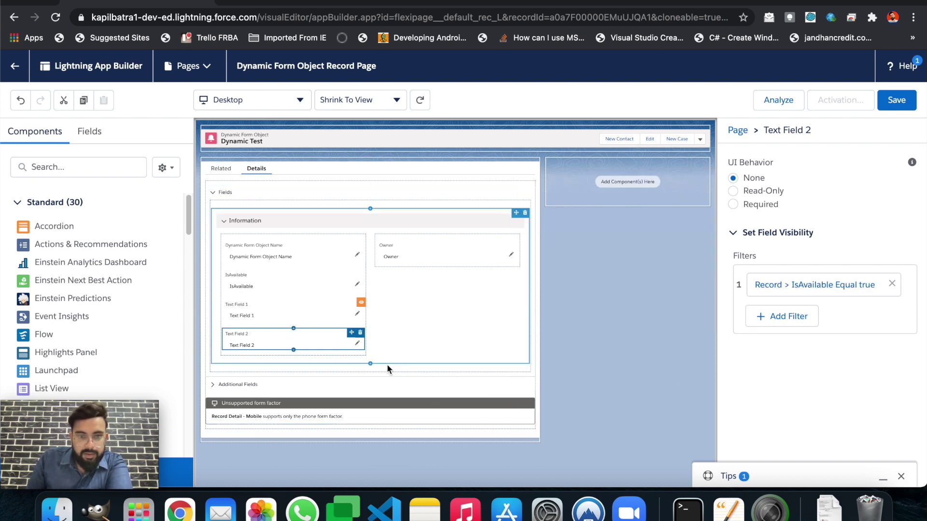
Activate the record page as org default for desktop and phone, and save the page
left_click(614, 316)
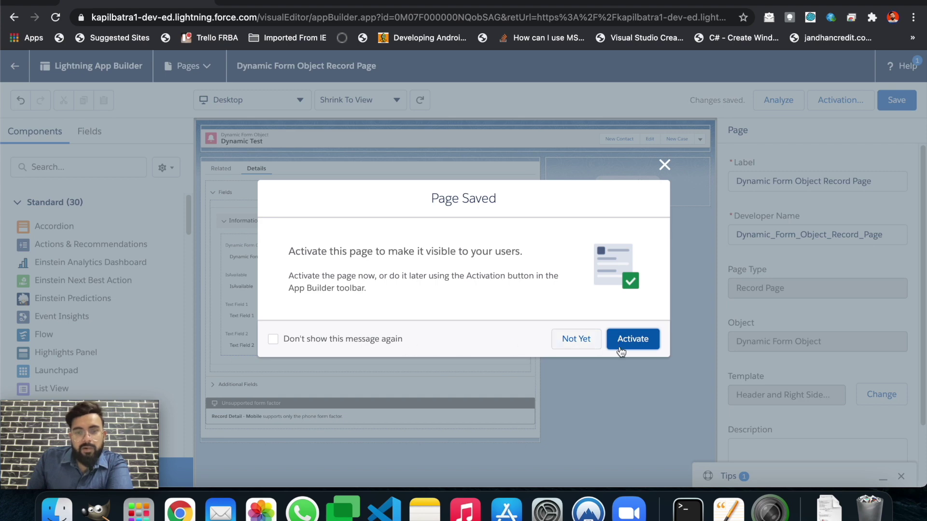
left_click(631, 344)
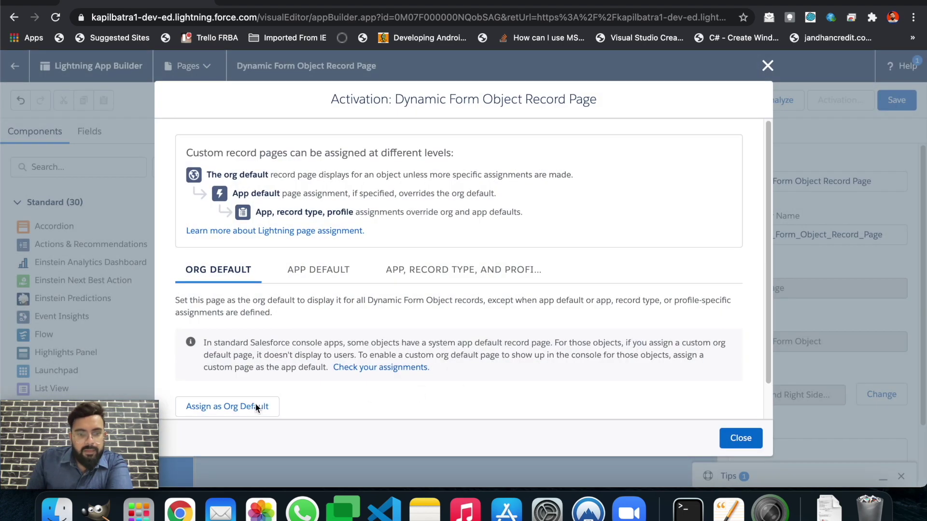
scroll(324, 338, "down", 2)
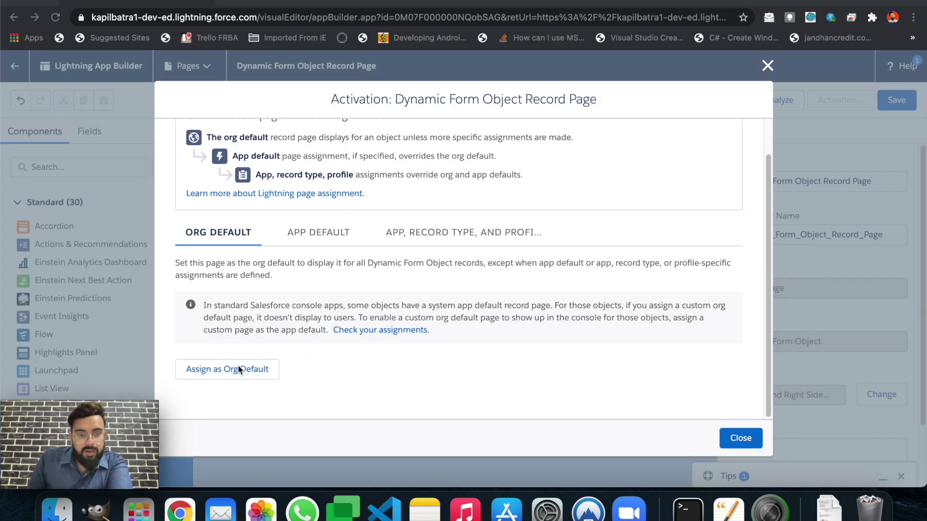
left_click(234, 372)
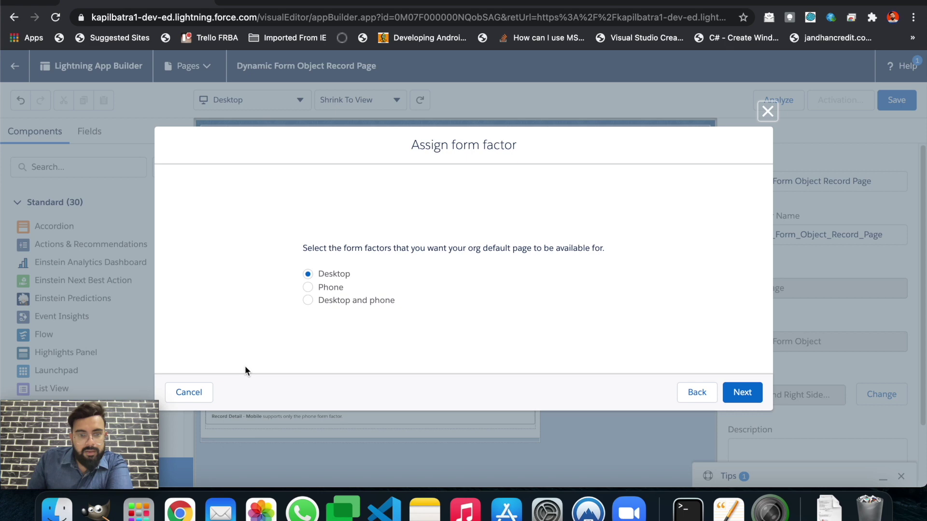
left_click(365, 303)
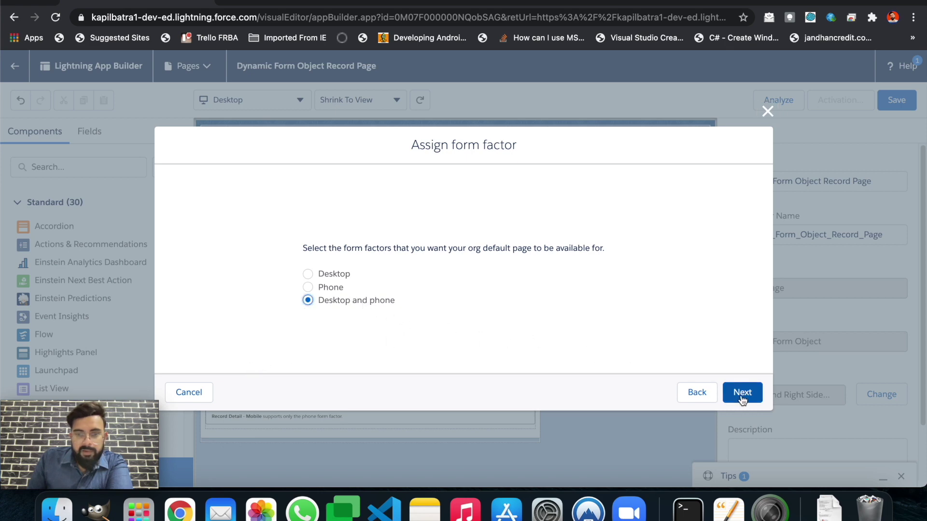
left_click(741, 392)
left_click(743, 366)
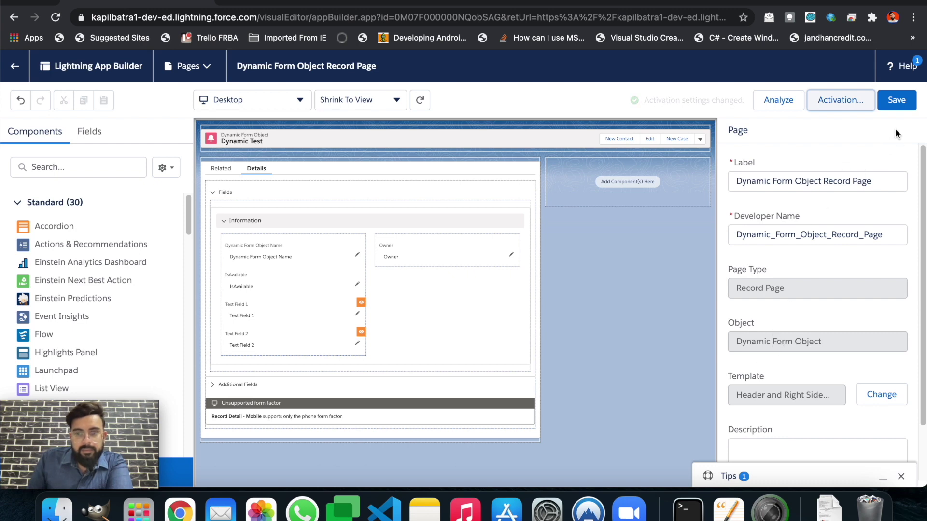
left_click(897, 102)
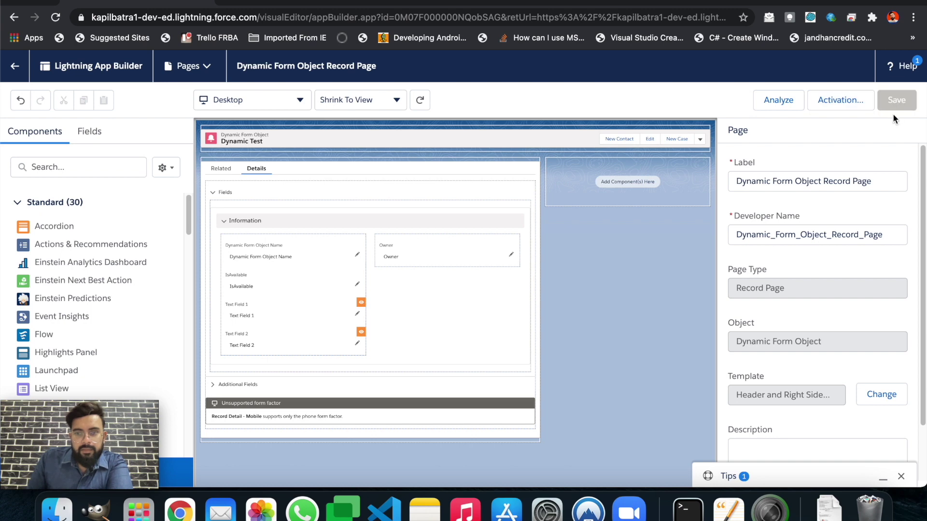
Leave App Builder, go to the Dynamic Form Object list, and start a new record
left_click(9, 70)
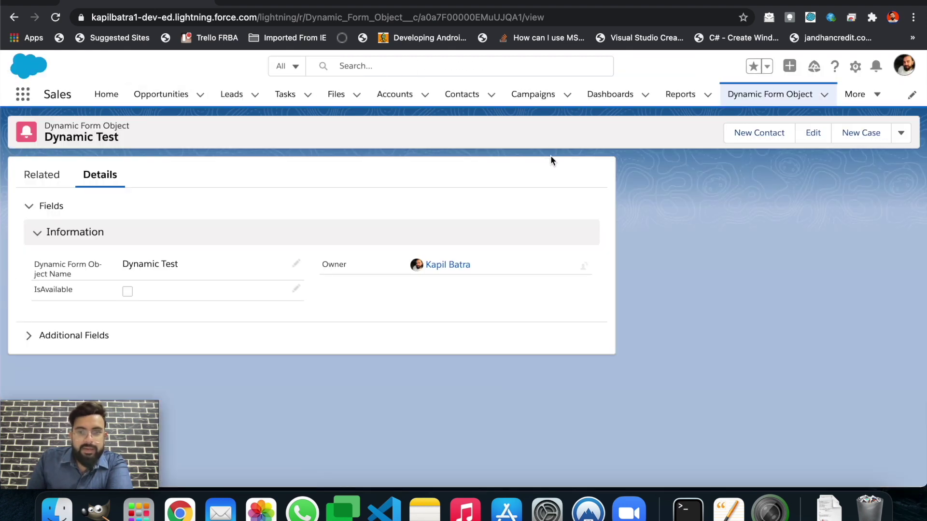
left_click(768, 97)
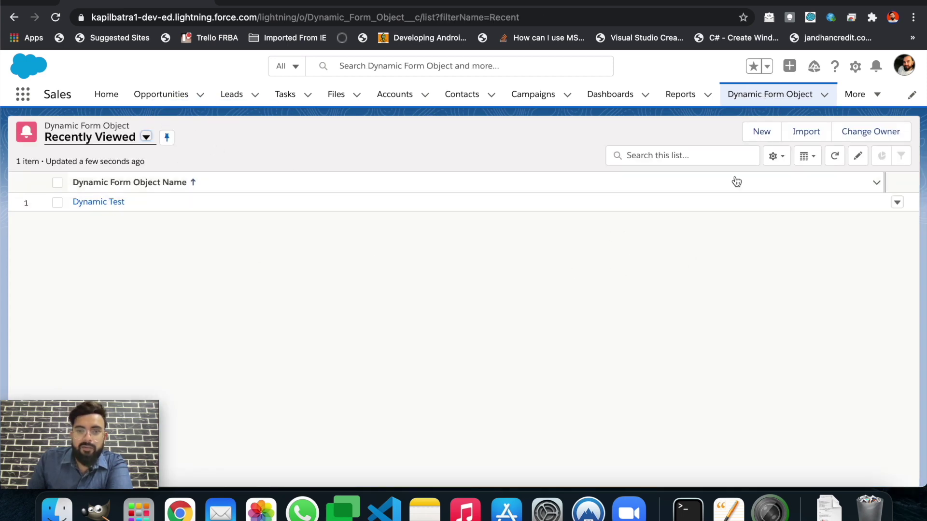
left_click(765, 135)
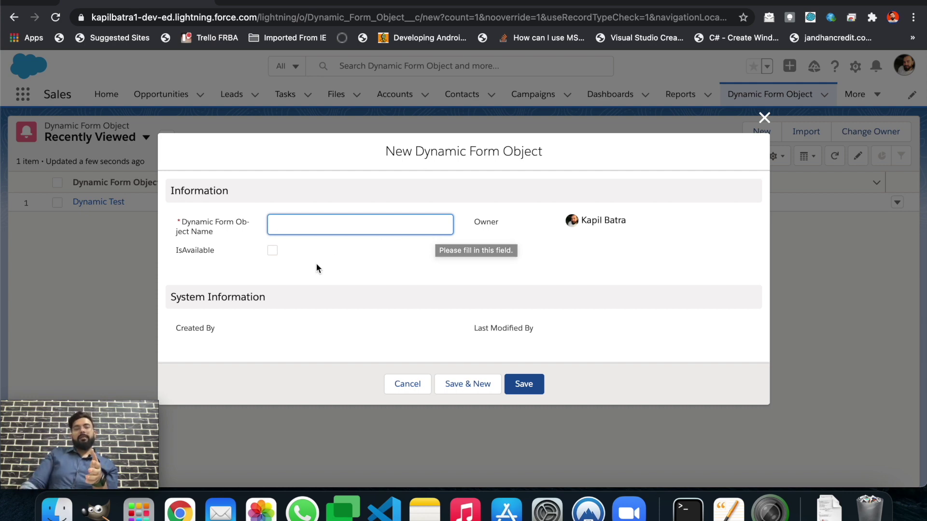
Toggle IsAvailable to check that the text fields appear, and name the record 'Test Record 2'
left_click(273, 251)
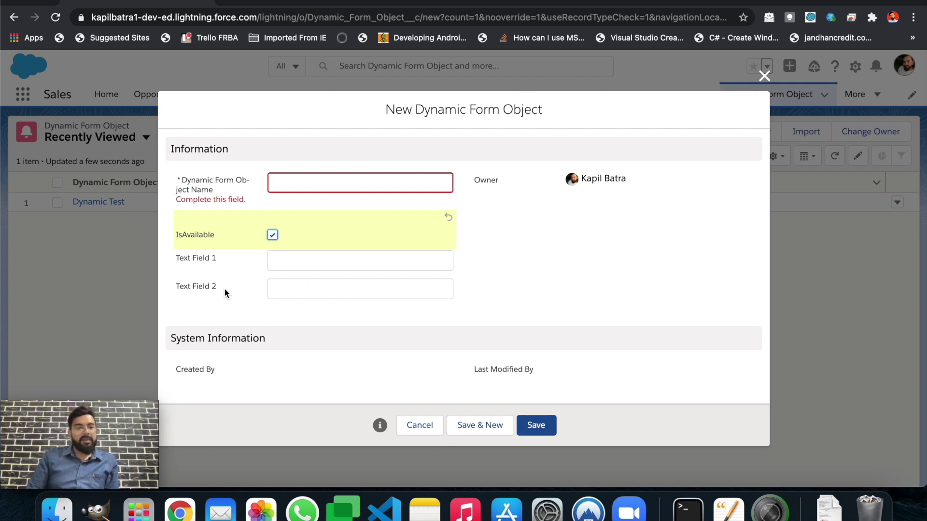
left_click(272, 235)
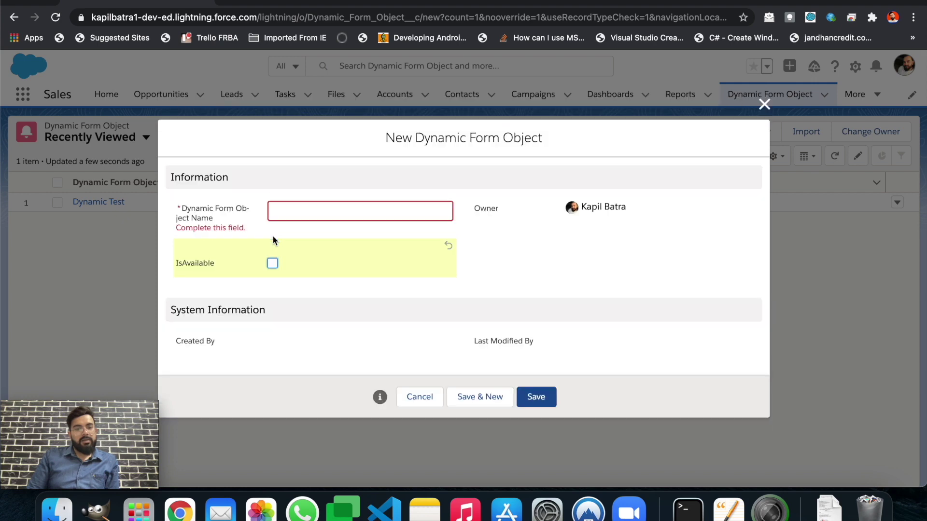
left_click(358, 214)
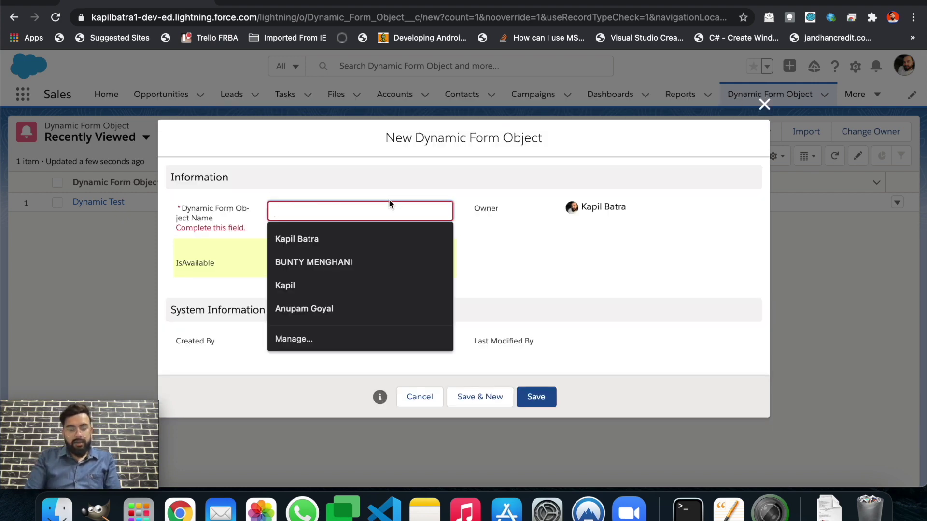
type("Test Rec")
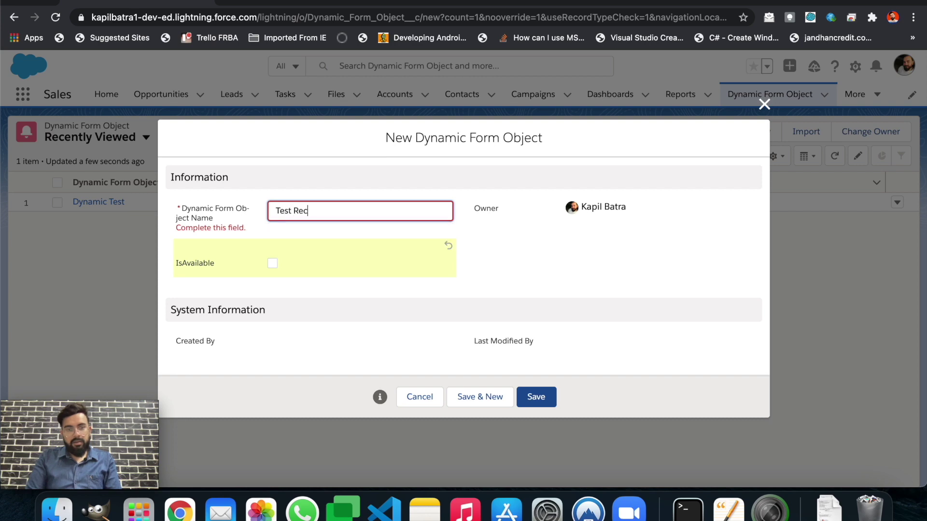
type("ord 2")
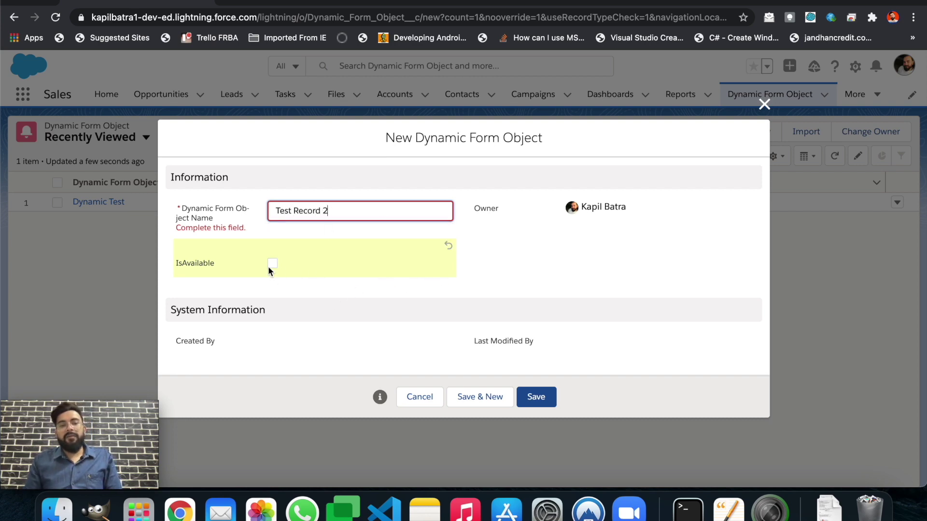
Save it with IsAvailable checked and 'Test' in both text fields, then open Dynamic Test
left_click(273, 264)
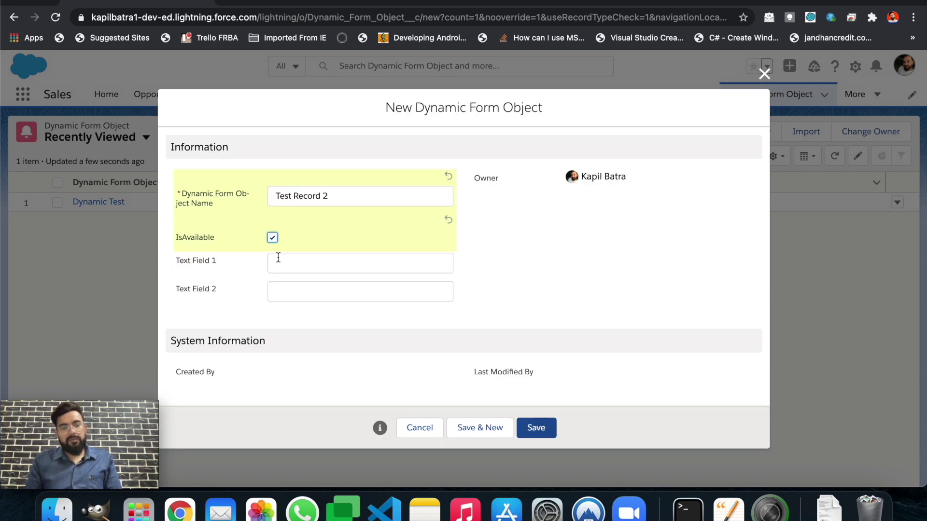
left_click(305, 266)
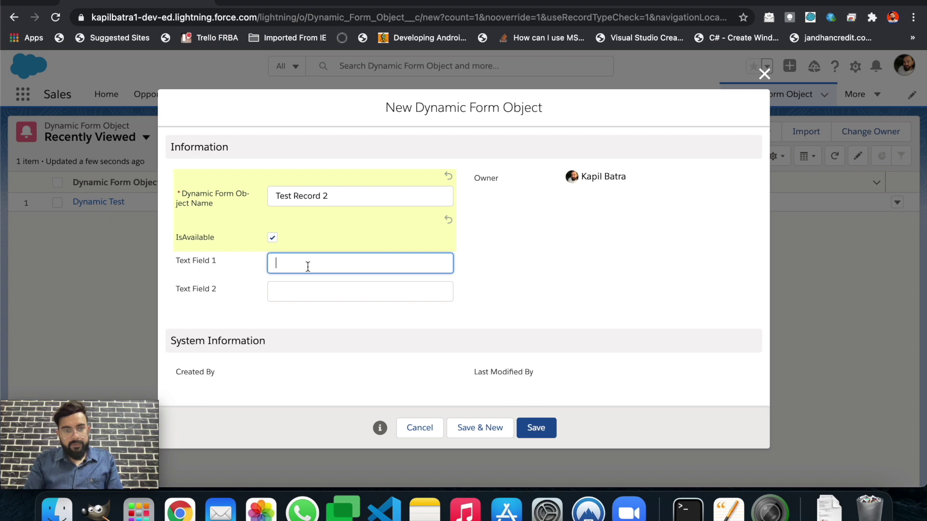
type("Test")
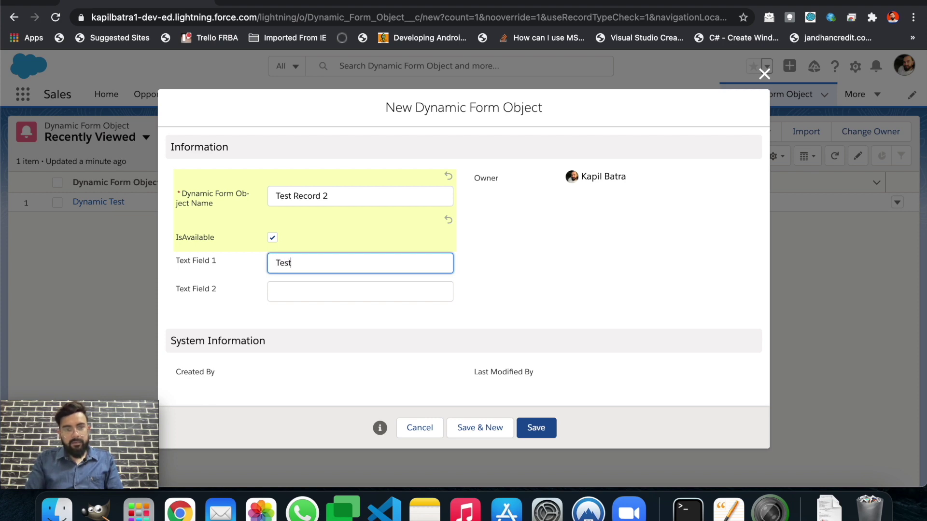
key("Tab")
type("Test")
left_click(533, 434)
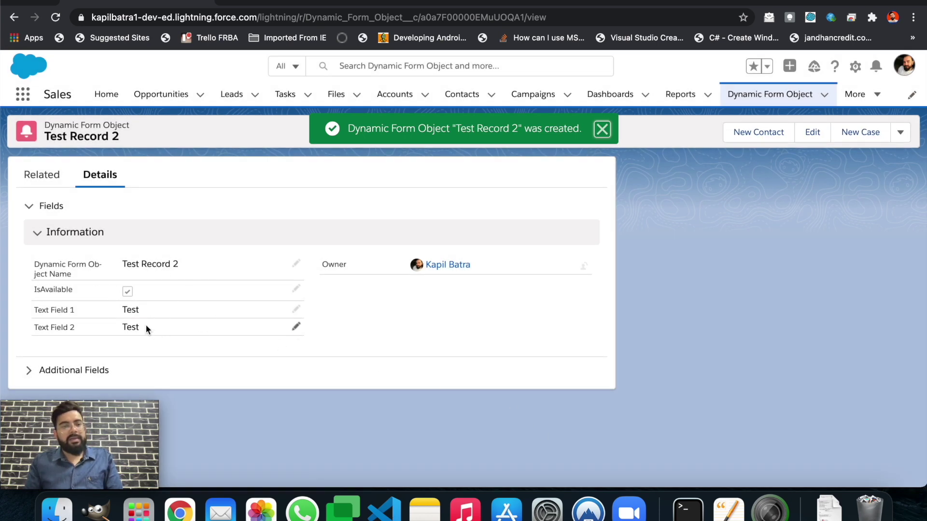
left_click(768, 99)
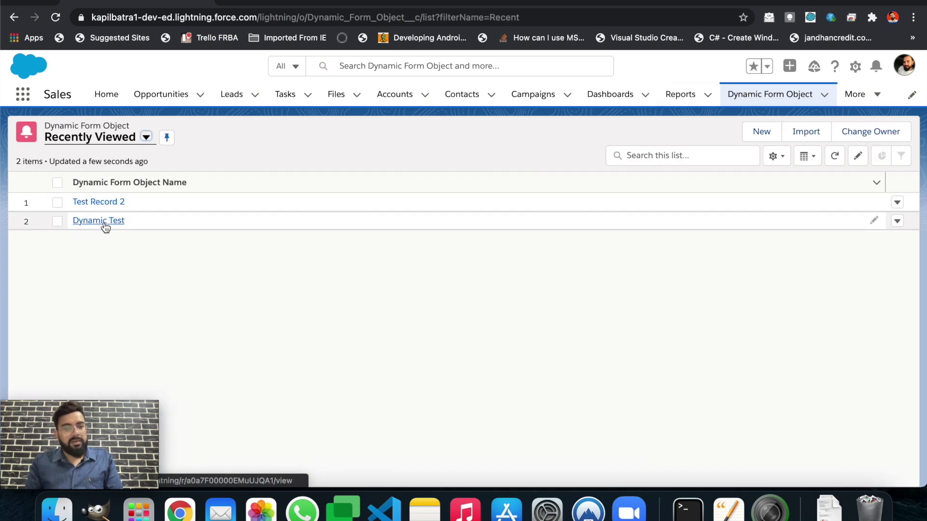
left_click(105, 222)
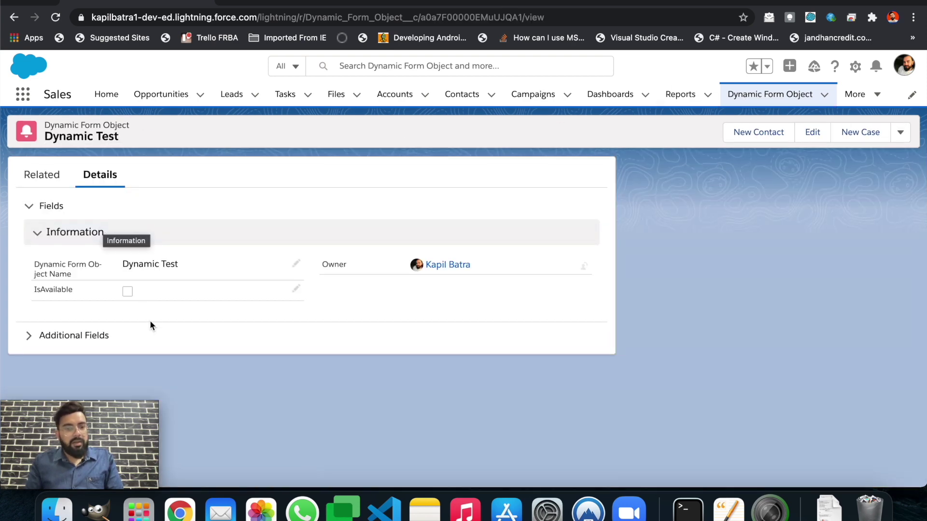